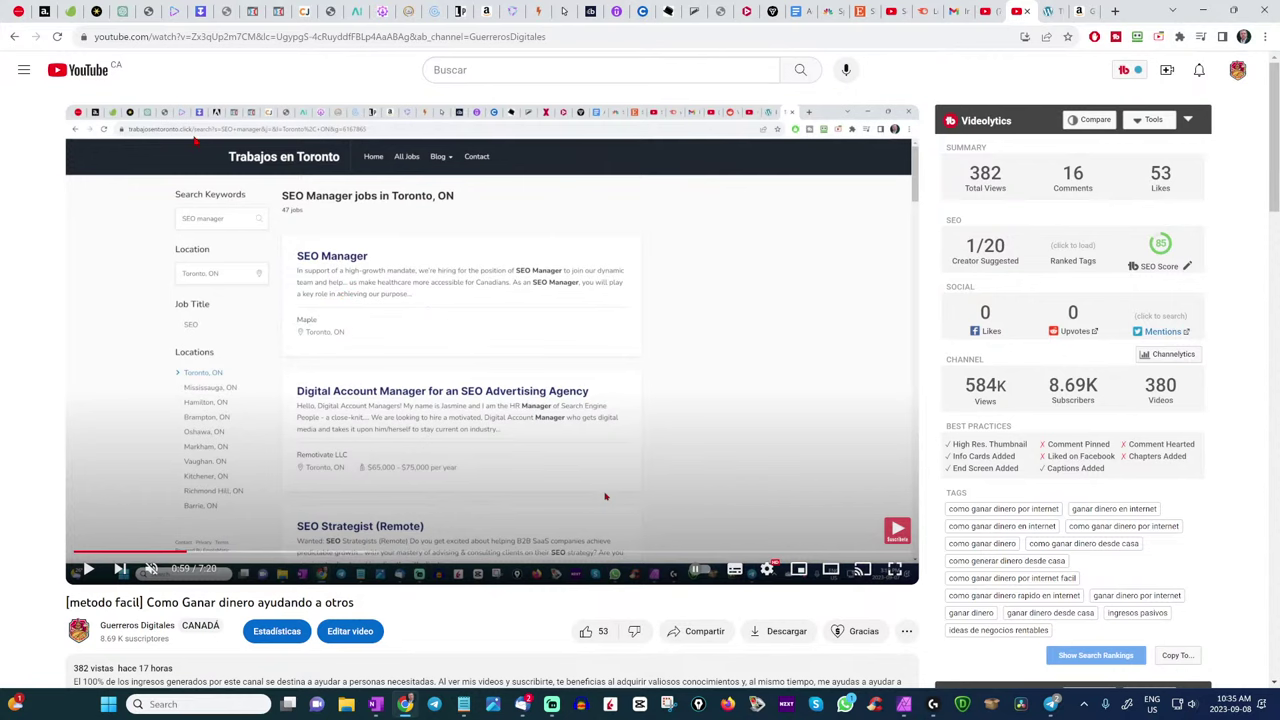
- Open trabajosentoronto.click in a new browser tab and look over its homepage
{"action": "left_click", "coordinate": [1114, 12]}
{"action": "type", "text": "tra"}
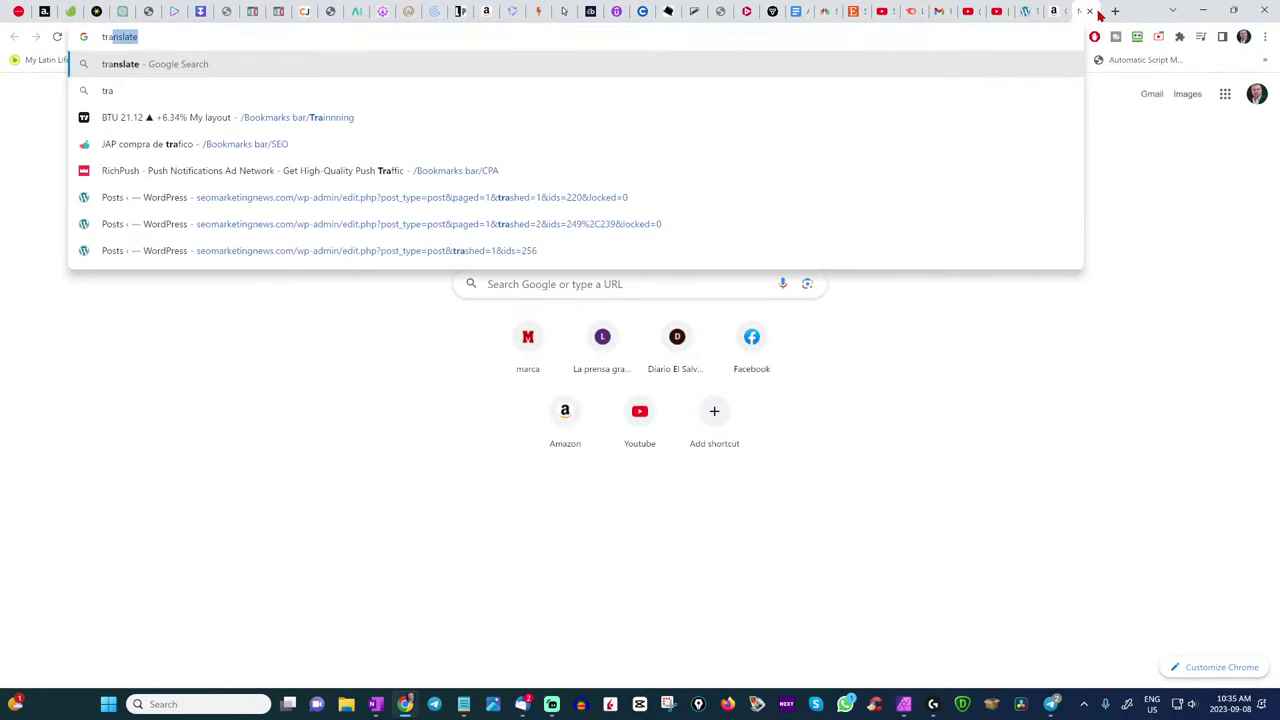
{"action": "type", "text": "bajosent"}
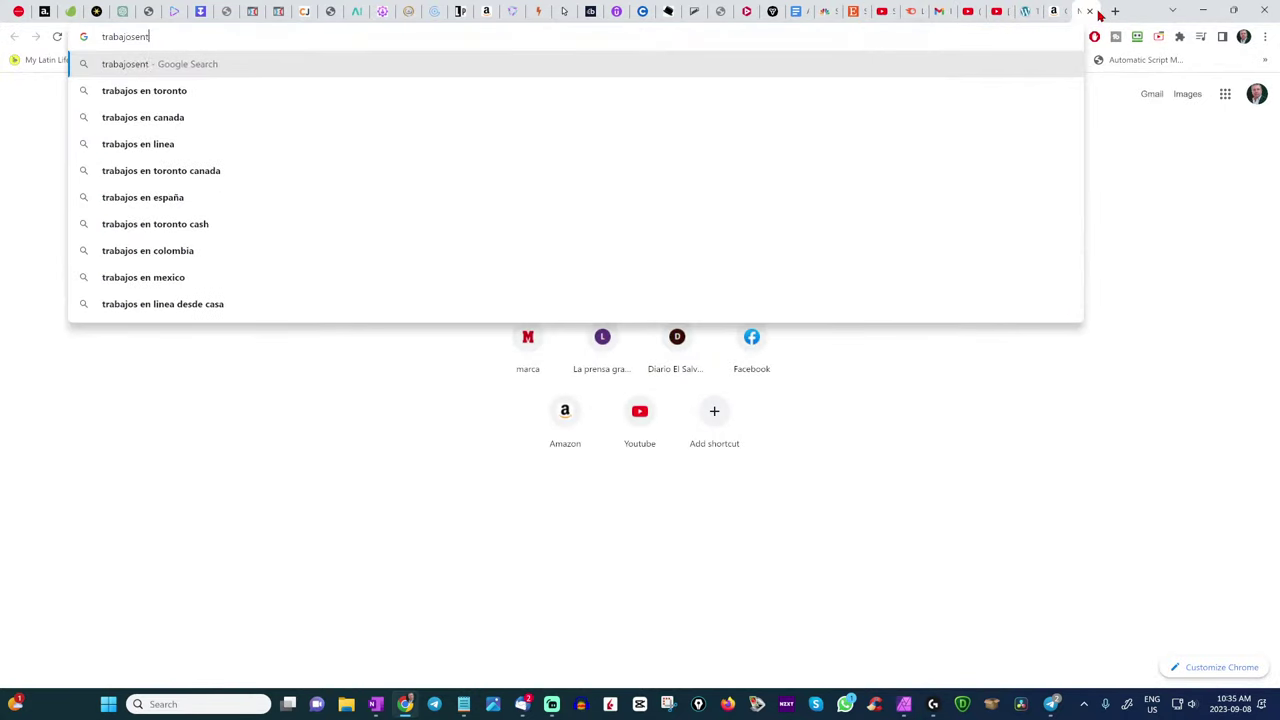
{"action": "type", "text": "oronto.click"}
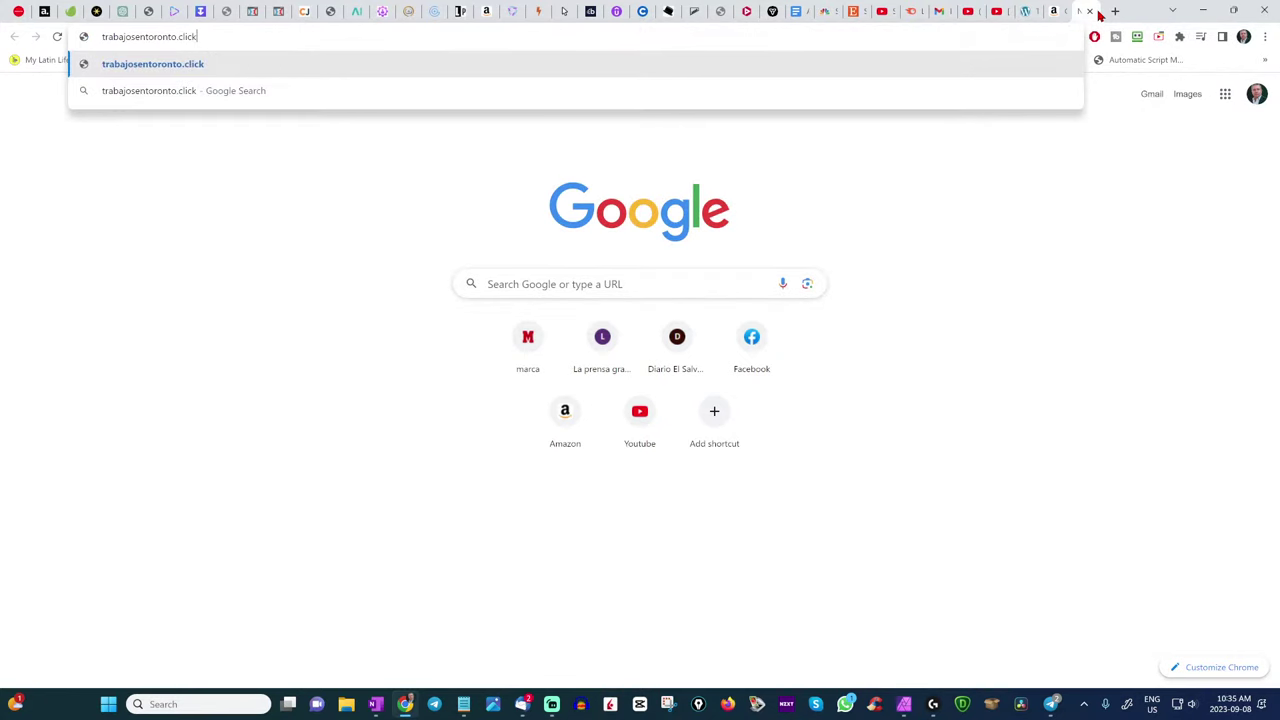
{"action": "key", "text": "Return"}
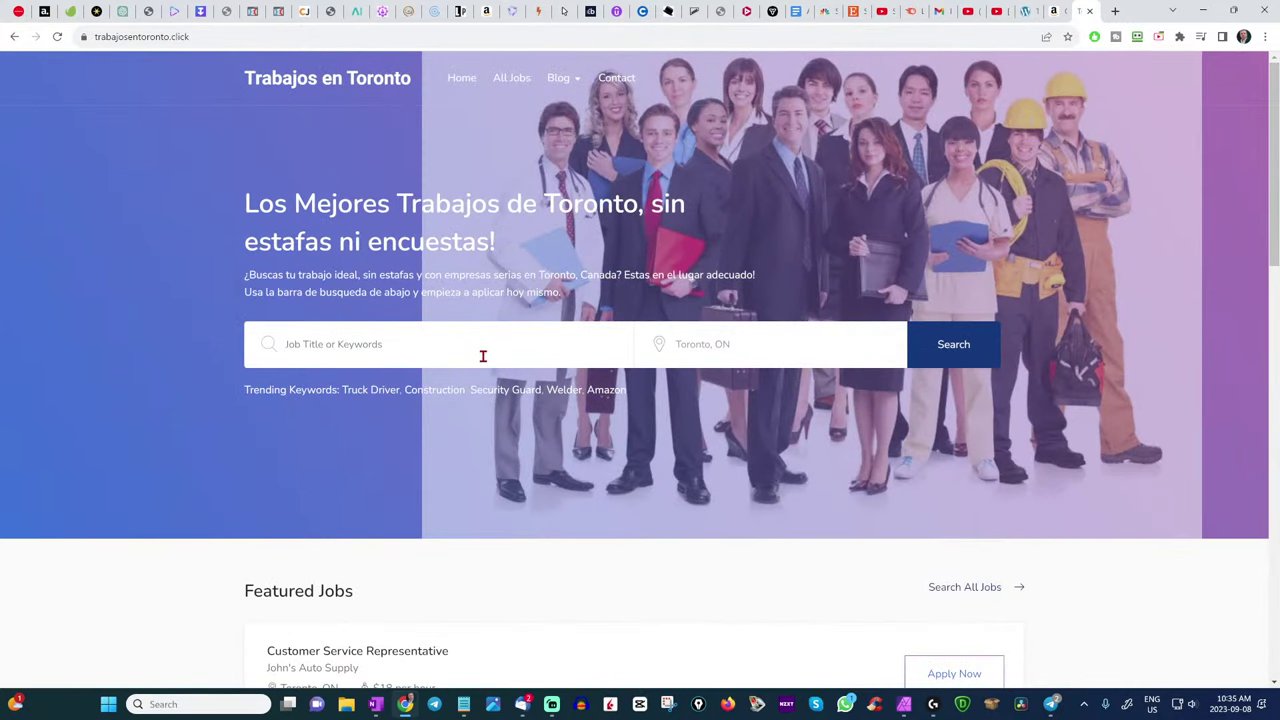
{"action": "scroll", "coordinate": [594, 492], "scroll_direction": "down", "scroll_amount": 15}
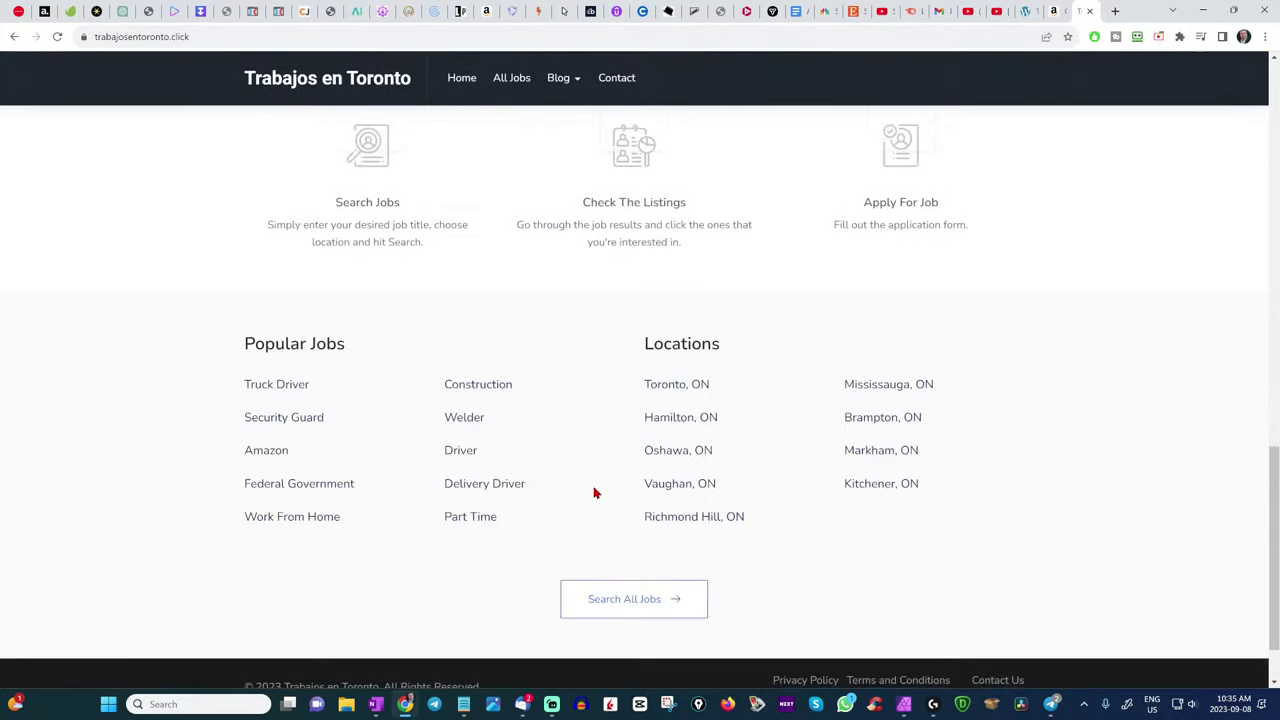
{"action": "scroll", "coordinate": [594, 492], "scroll_direction": "up", "scroll_amount": 15}
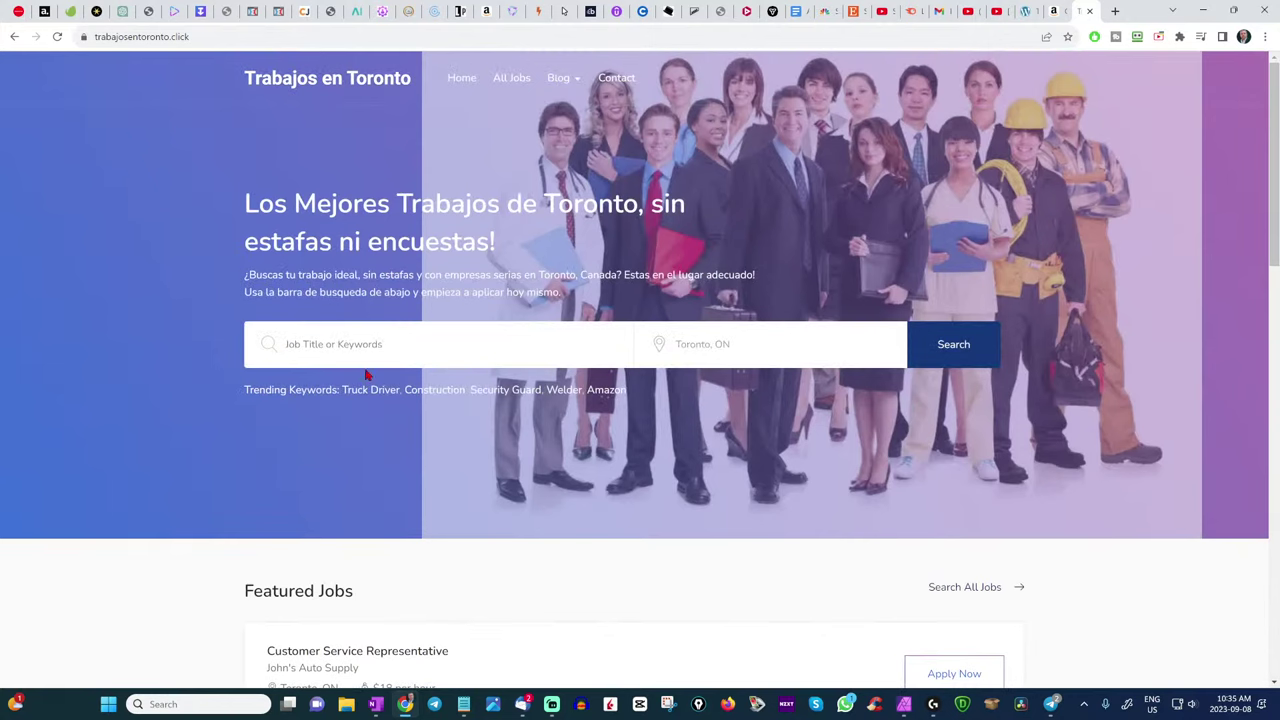
- Review the recent comment notifications on YouTube, then return to the Trabajos en Toronto site
{"action": "left_click", "coordinate": [998, 11]}
{"action": "left_click", "coordinate": [1199, 69]}
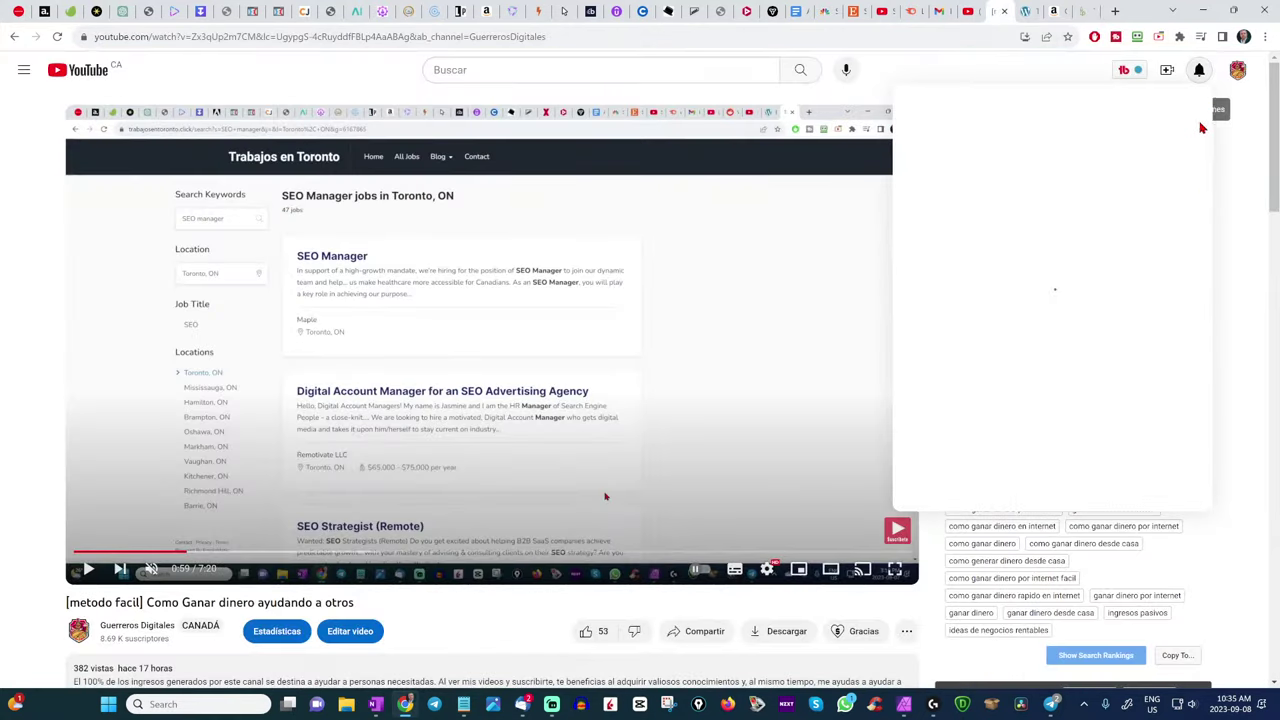
{"action": "scroll", "coordinate": [1100, 369], "scroll_direction": "down", "scroll_amount": 2}
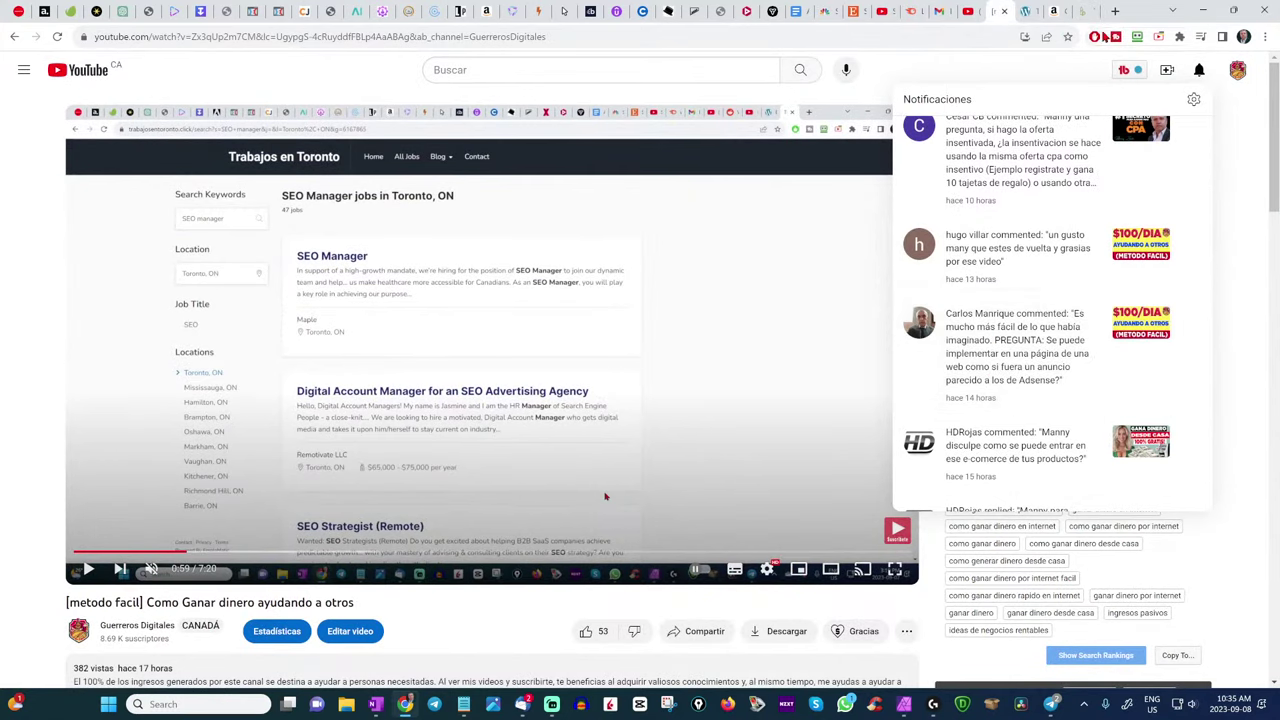
{"action": "left_click", "coordinate": [1082, 11]}
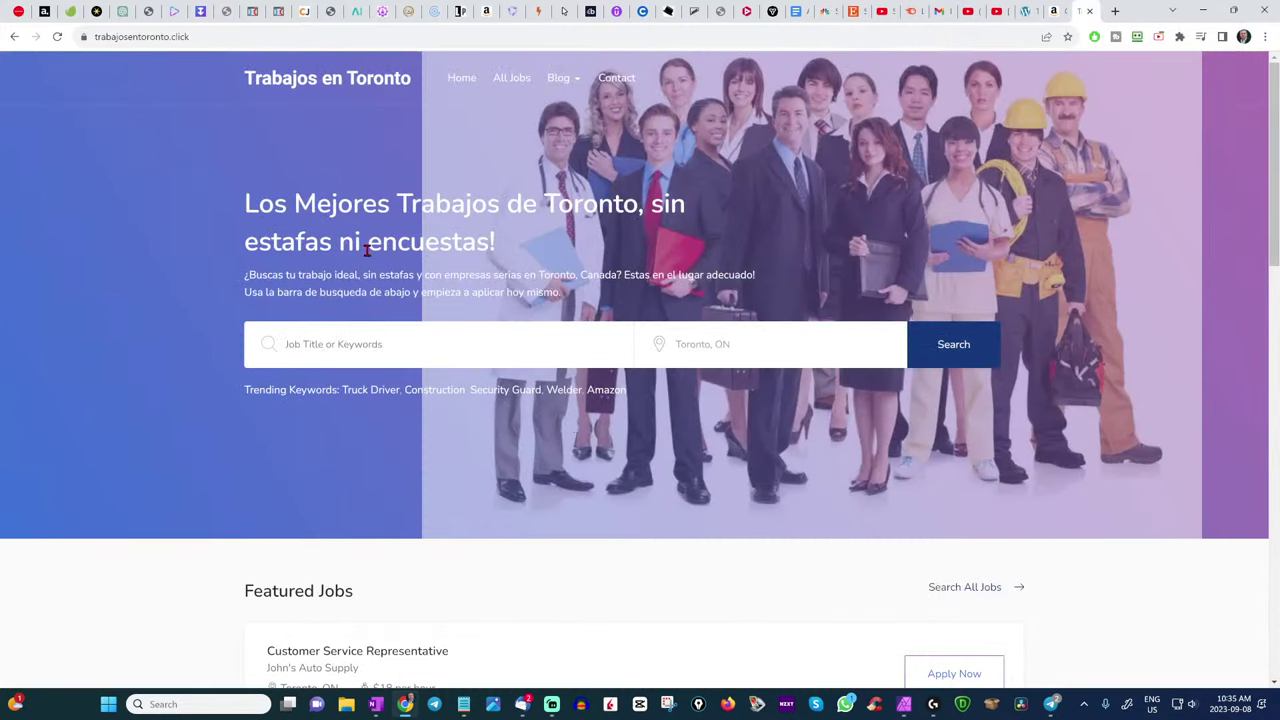
- Go to the WordPress dashboard of seomarketingnews.com and start a new post
{"action": "left_click", "coordinate": [1022, 11]}
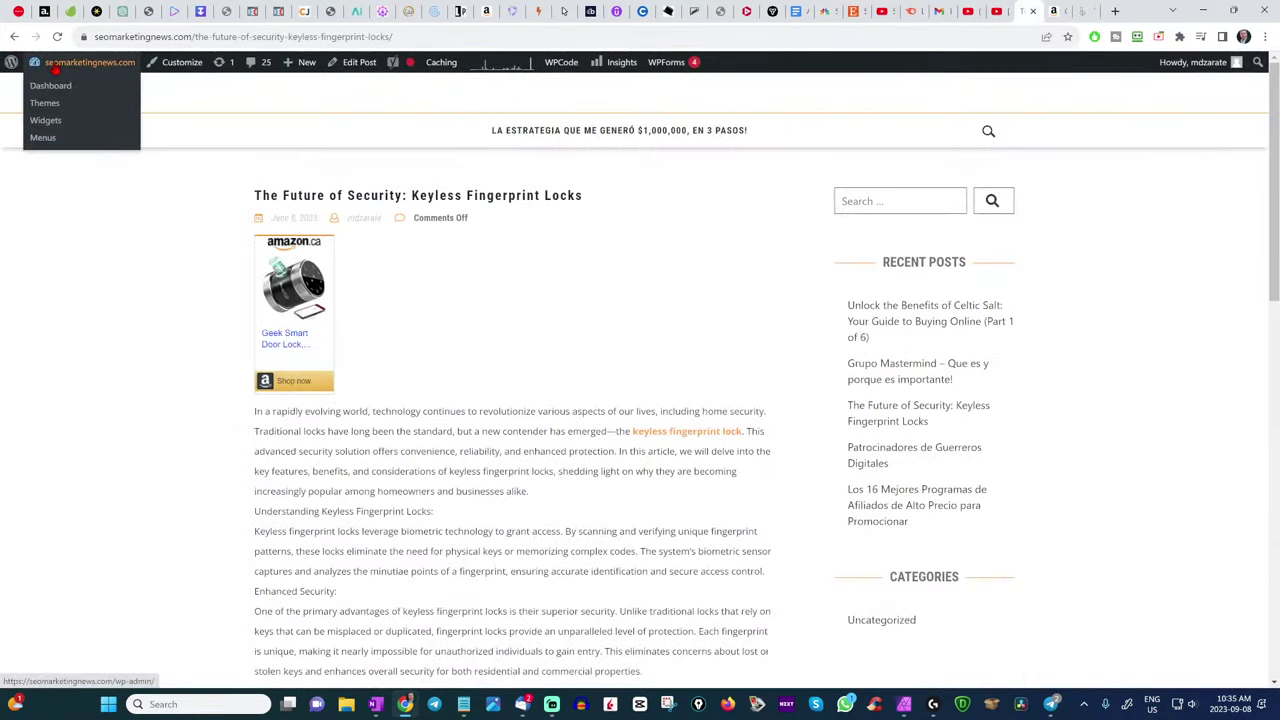
{"action": "left_click", "coordinate": [50, 86]}
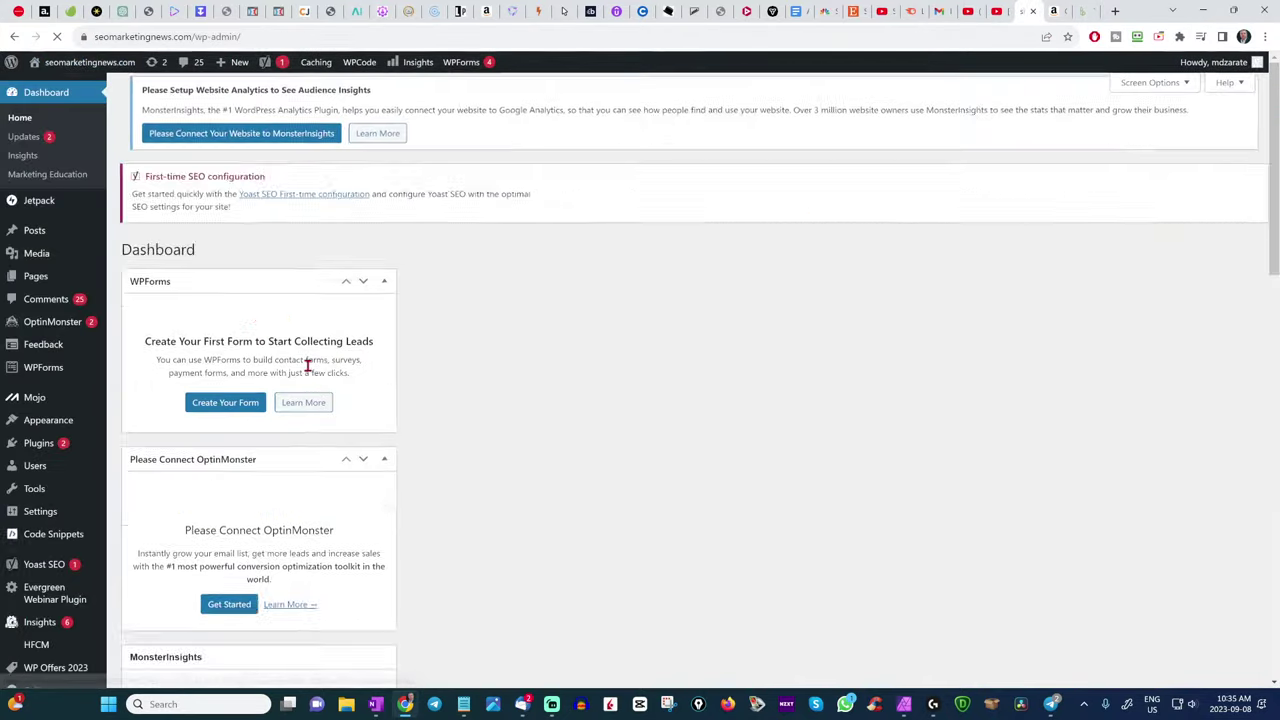
{"action": "mouse_move", "coordinate": [36, 231]}
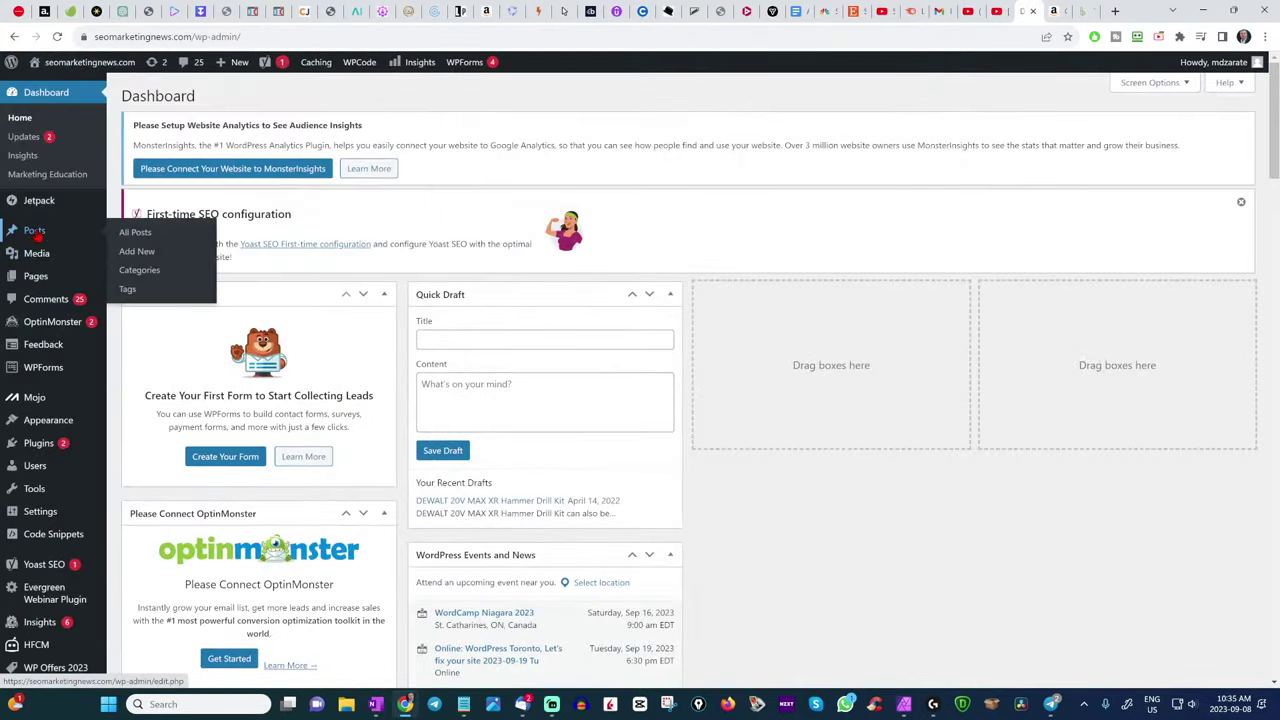
{"action": "left_click", "coordinate": [137, 251]}
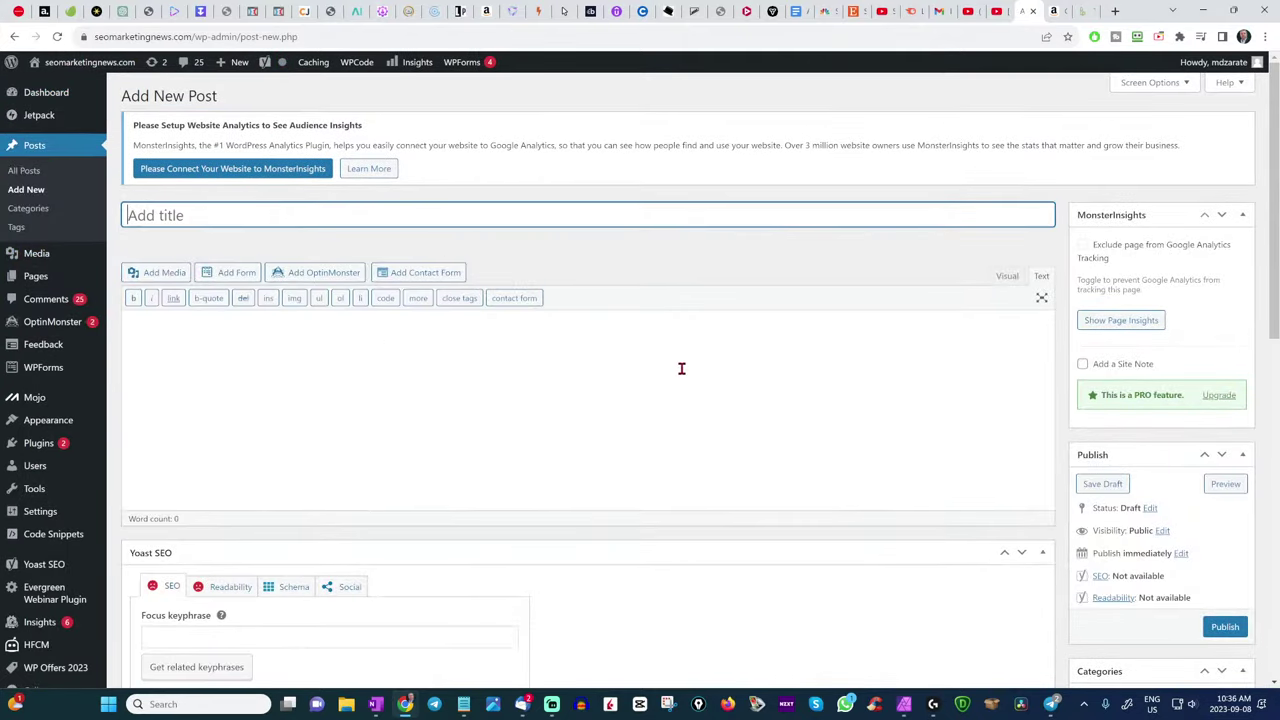
- Title the new post "Trabajos de carpinteria"
{"action": "type", "text": "Tr"}
{"action": "type", "text": "abajos de"}
{"action": "type", "text": " carpint"}
{"action": "type", "text": "e"}
{"action": "key", "text": "BackSpace"}
{"action": "type", "text": "interia"}
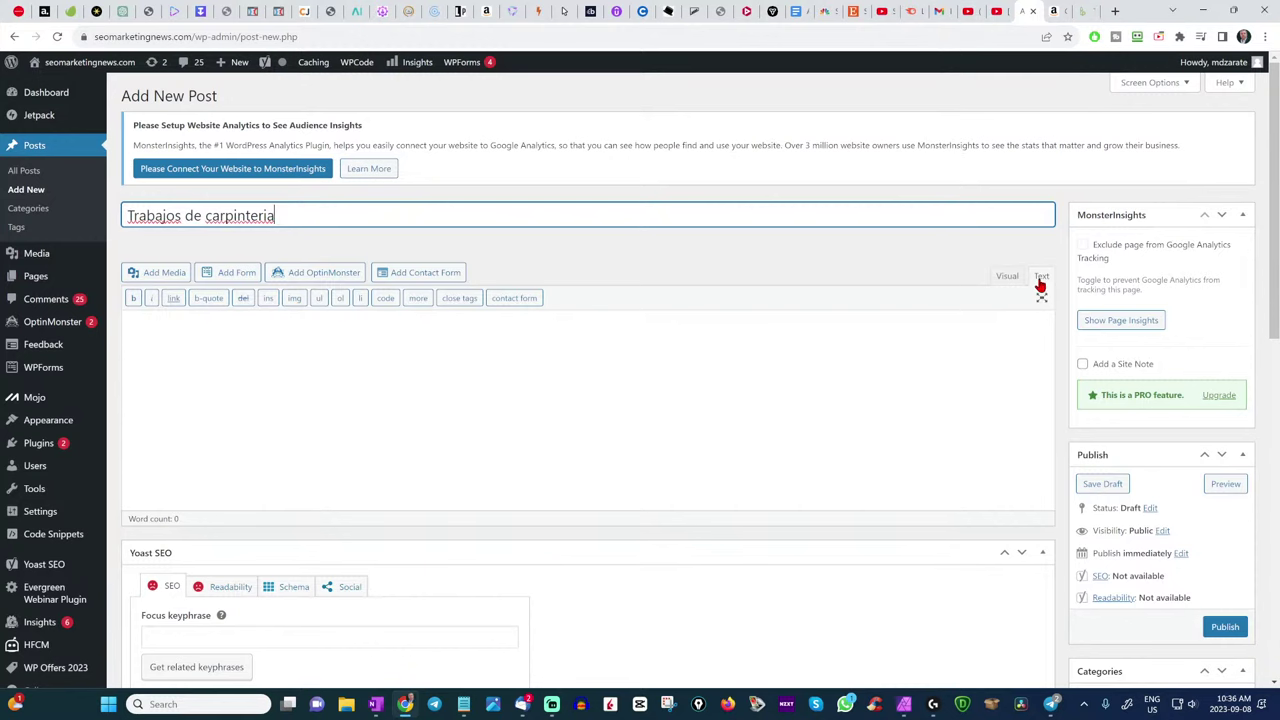
- Search the Trabajos en Toronto site for Carpenter jobs in Toronto, ON
{"action": "left_click", "coordinate": [1052, 14]}
{"action": "left_click", "coordinate": [1059, 12]}
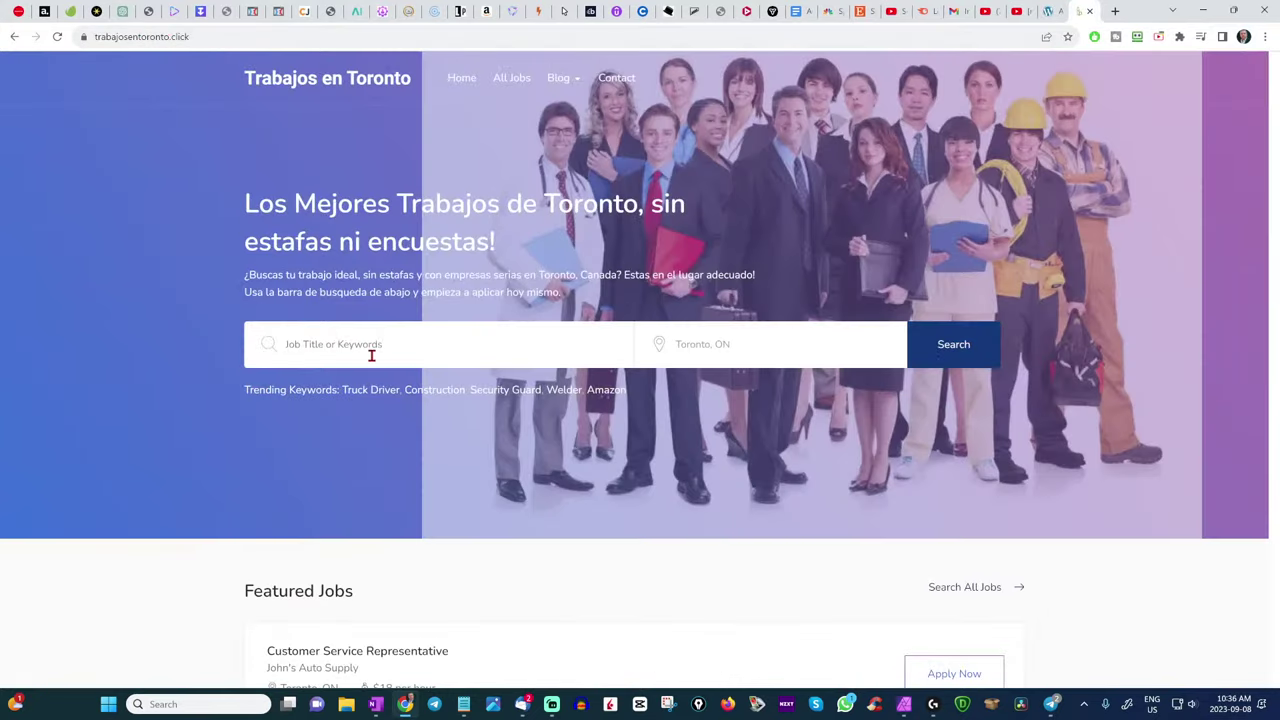
{"action": "type", "text": "carpenter"}
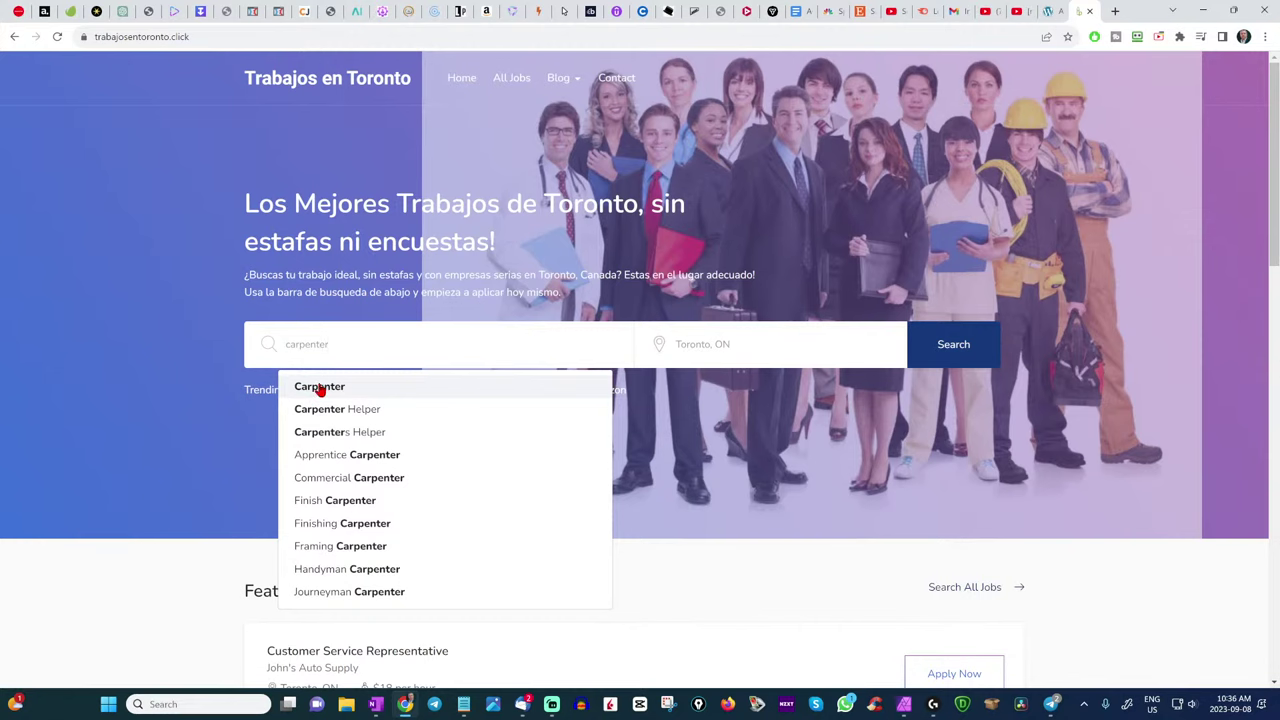
{"action": "left_click", "coordinate": [320, 387]}
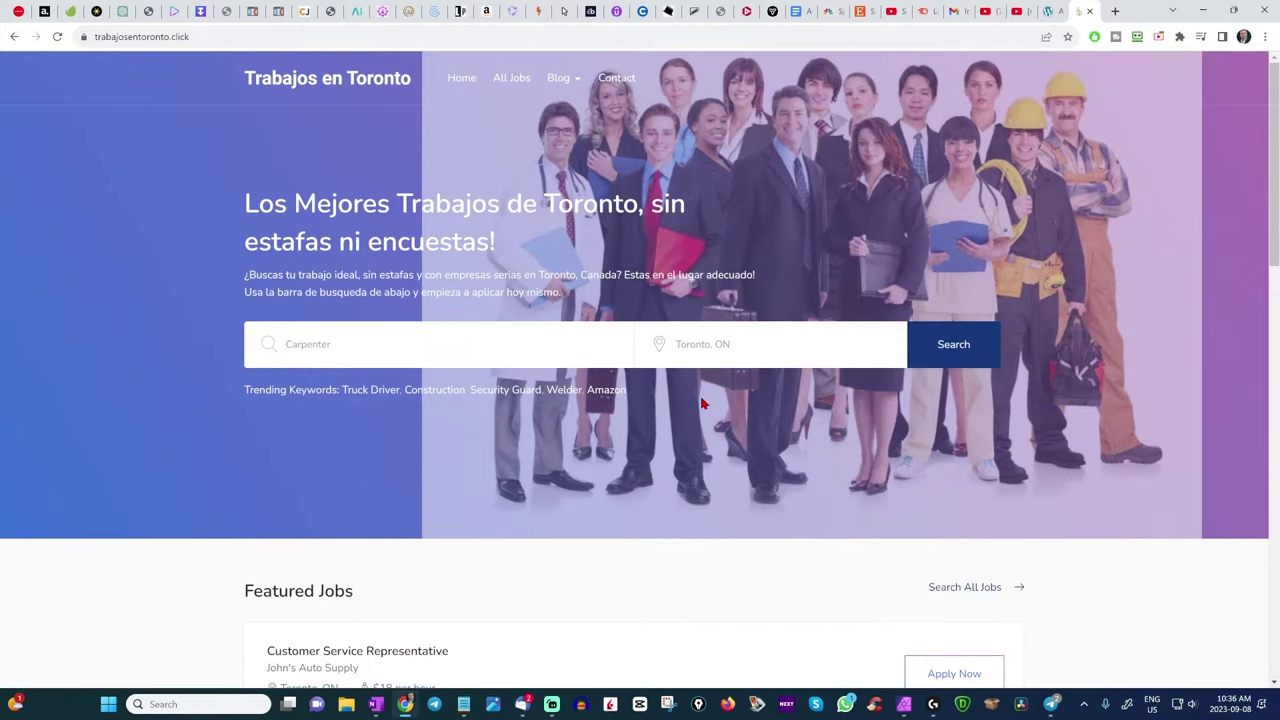
{"action": "left_click", "coordinate": [948, 346]}
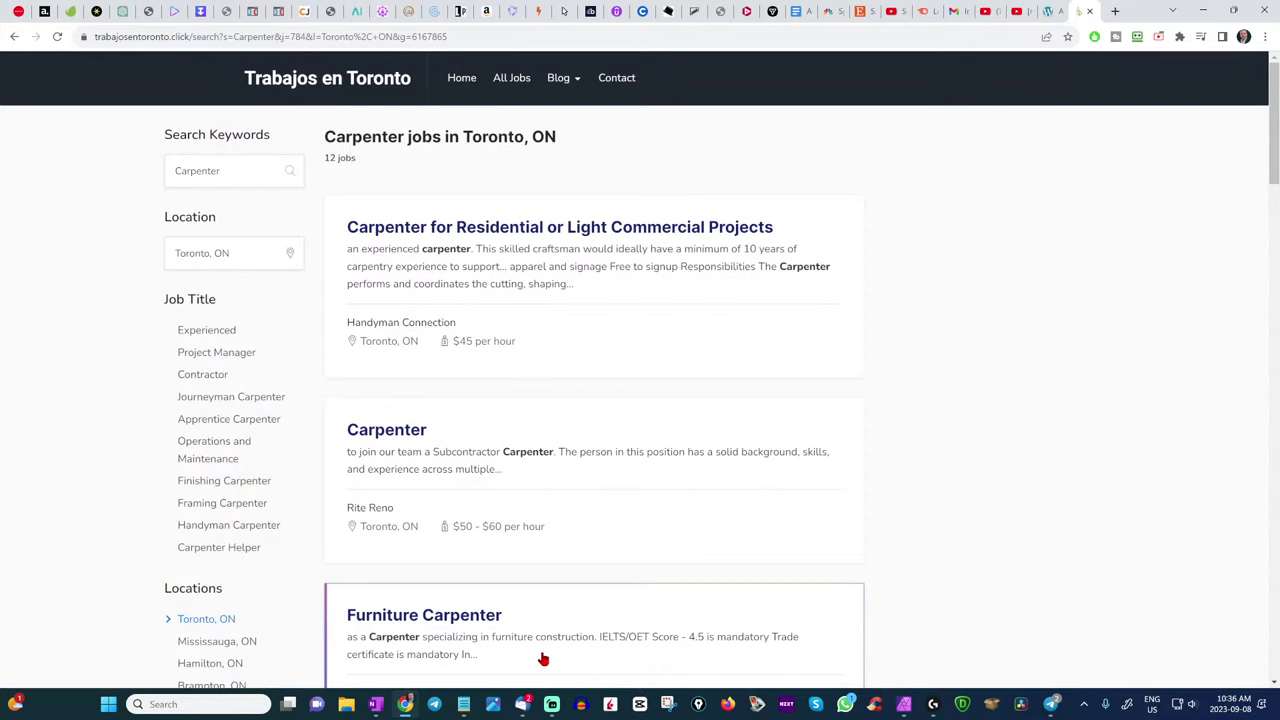
- Copy the carpenter search results URL and write "Trabajos de carpinteria:" followed by that URL in the post body
{"action": "left_click", "coordinate": [313, 40]}
{"action": "key", "text": "ctrl+c"}
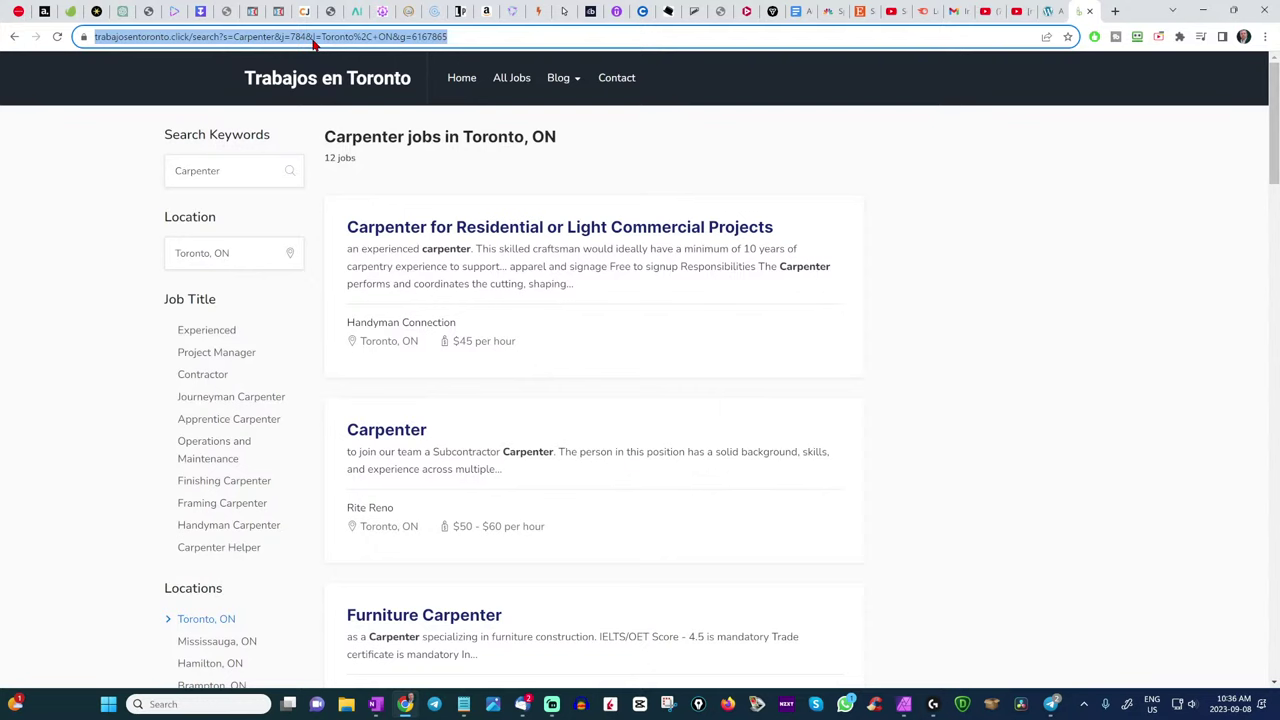
{"action": "left_click", "coordinate": [1093, 10]}
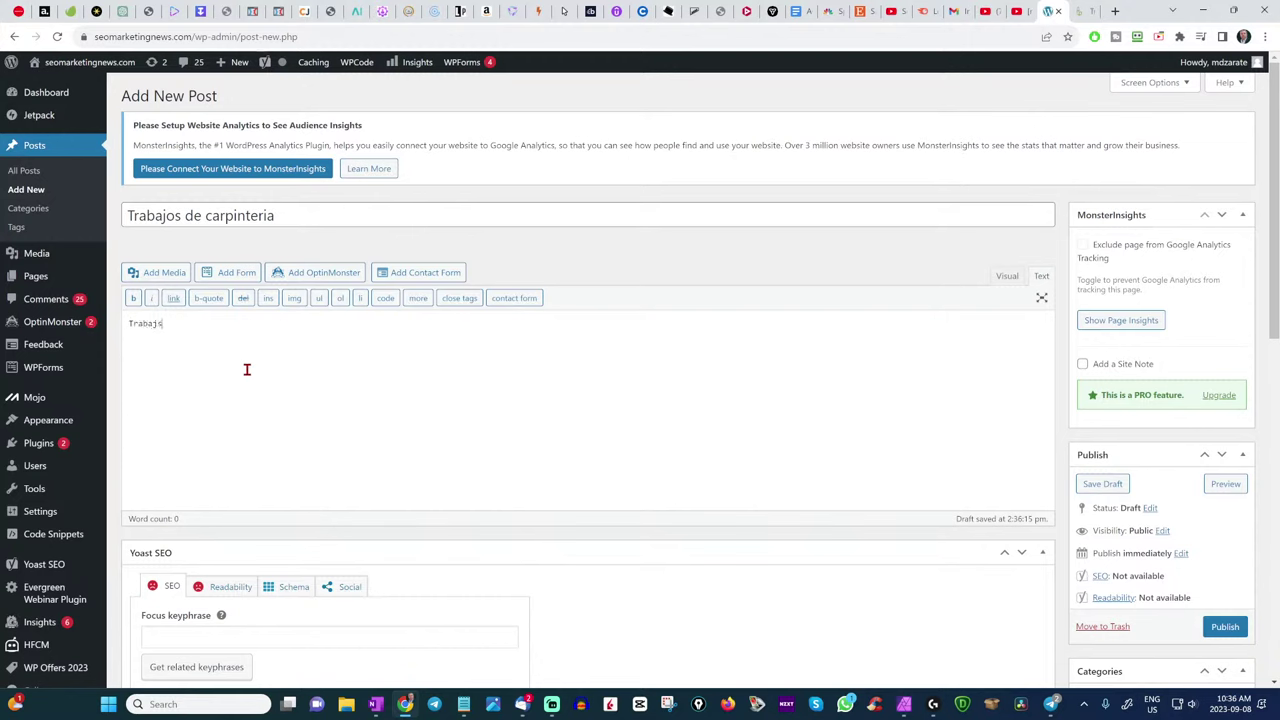
{"action": "type", "text": "s de carpinteria:"}
{"action": "key", "text": "ctrl+v"}
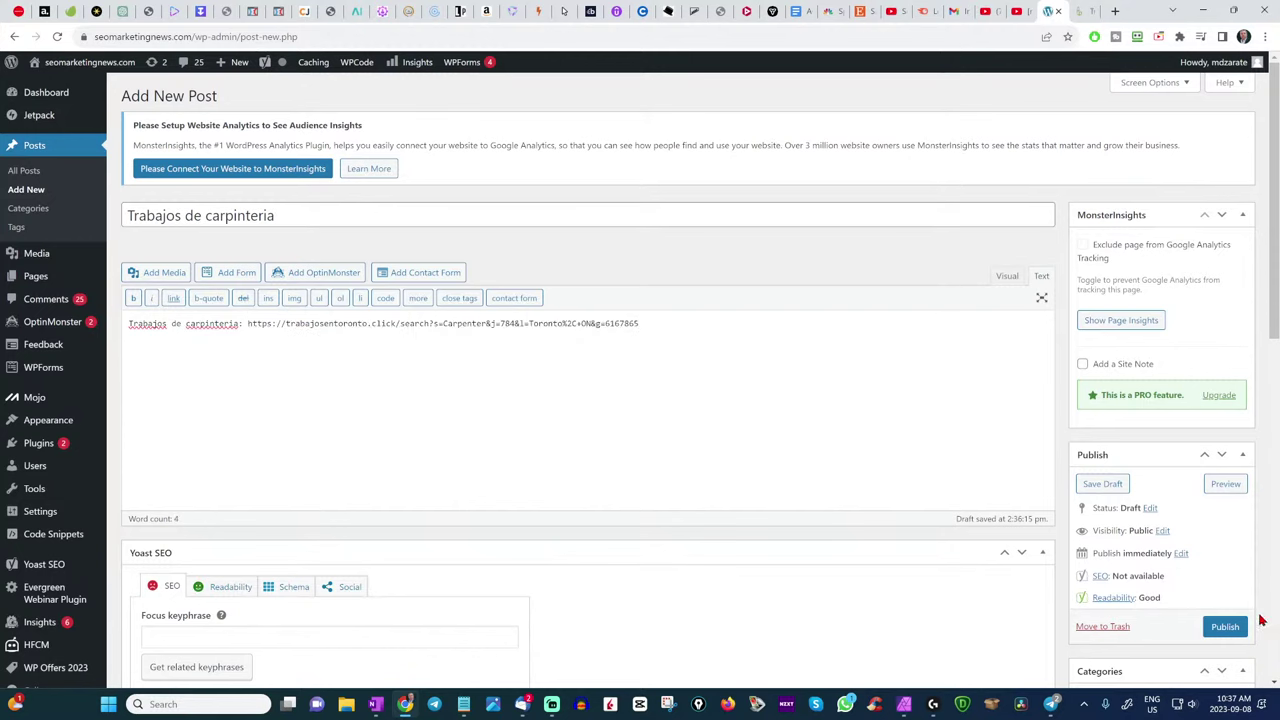
- Publish the carpentry jobs post and open its live page
{"action": "left_click", "coordinate": [1226, 627]}
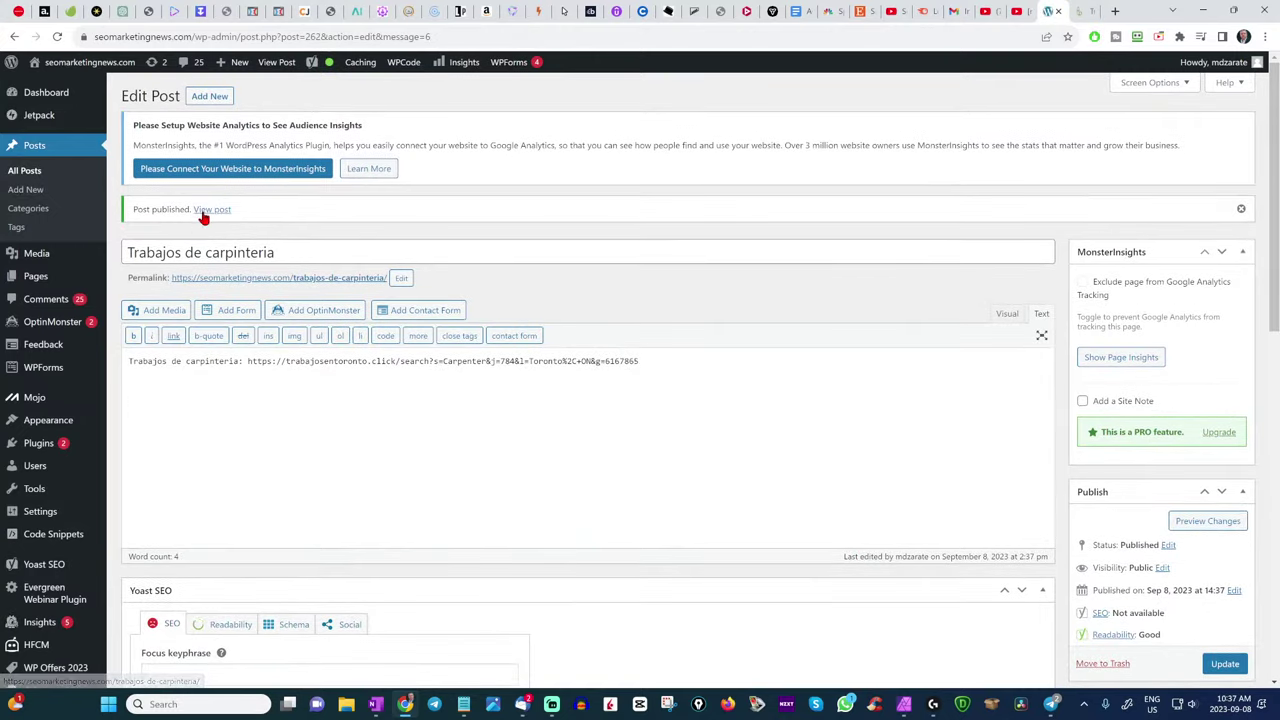
{"action": "left_click", "coordinate": [205, 211]}
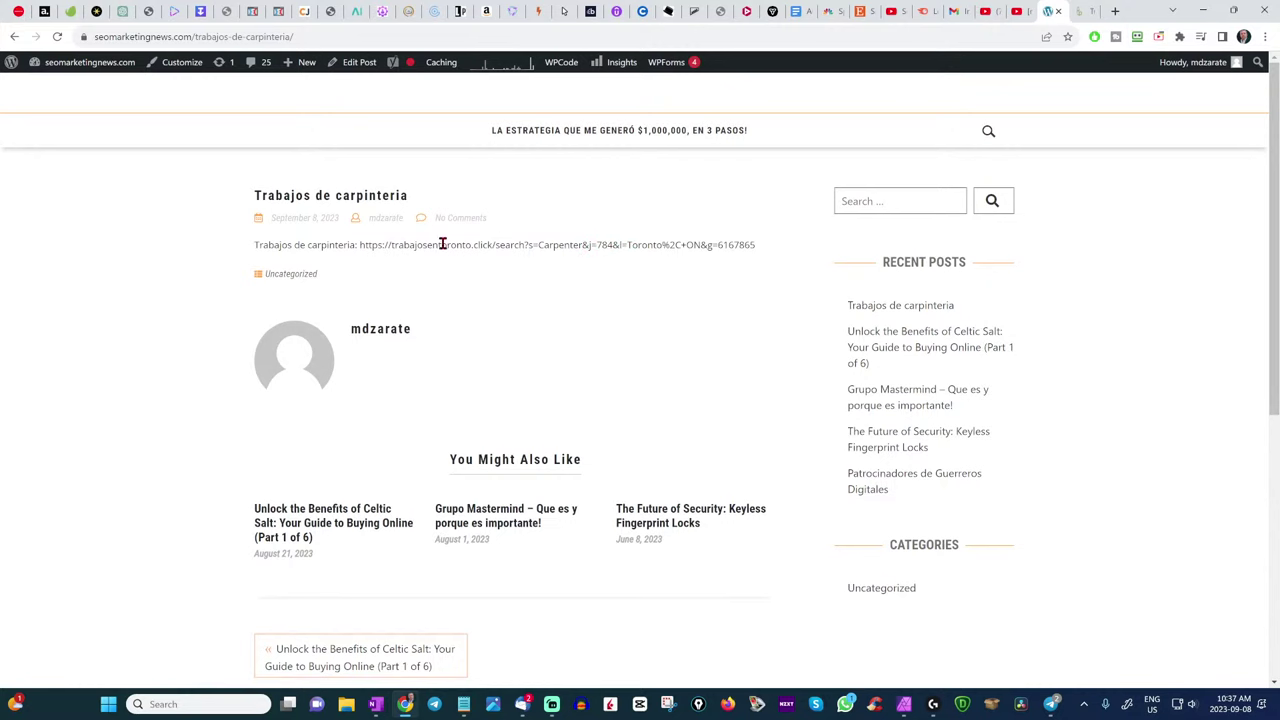
- Edit the post and turn the trabajosentoronto.click address into a link, entering "Buscalos aqui" as the destination URL
{"action": "left_click", "coordinate": [359, 63]}
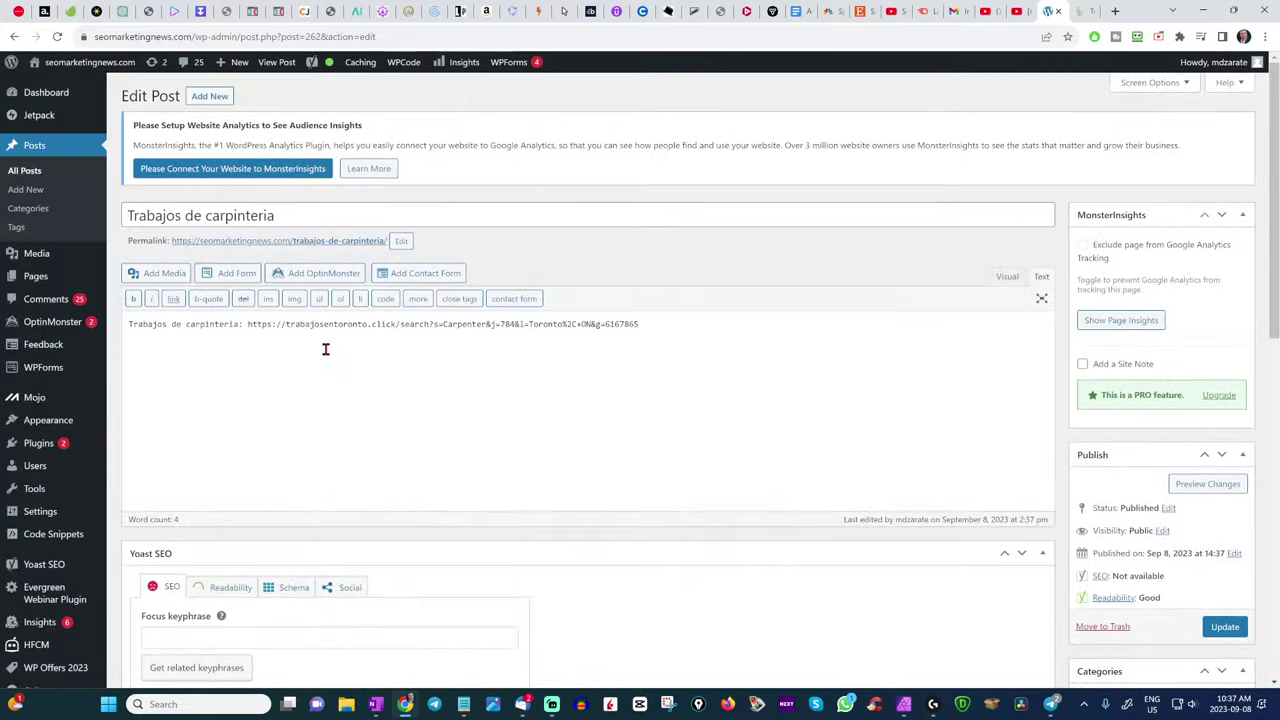
{"action": "left_click_drag", "start_coordinate": [647, 326], "coordinate": [246, 334]}
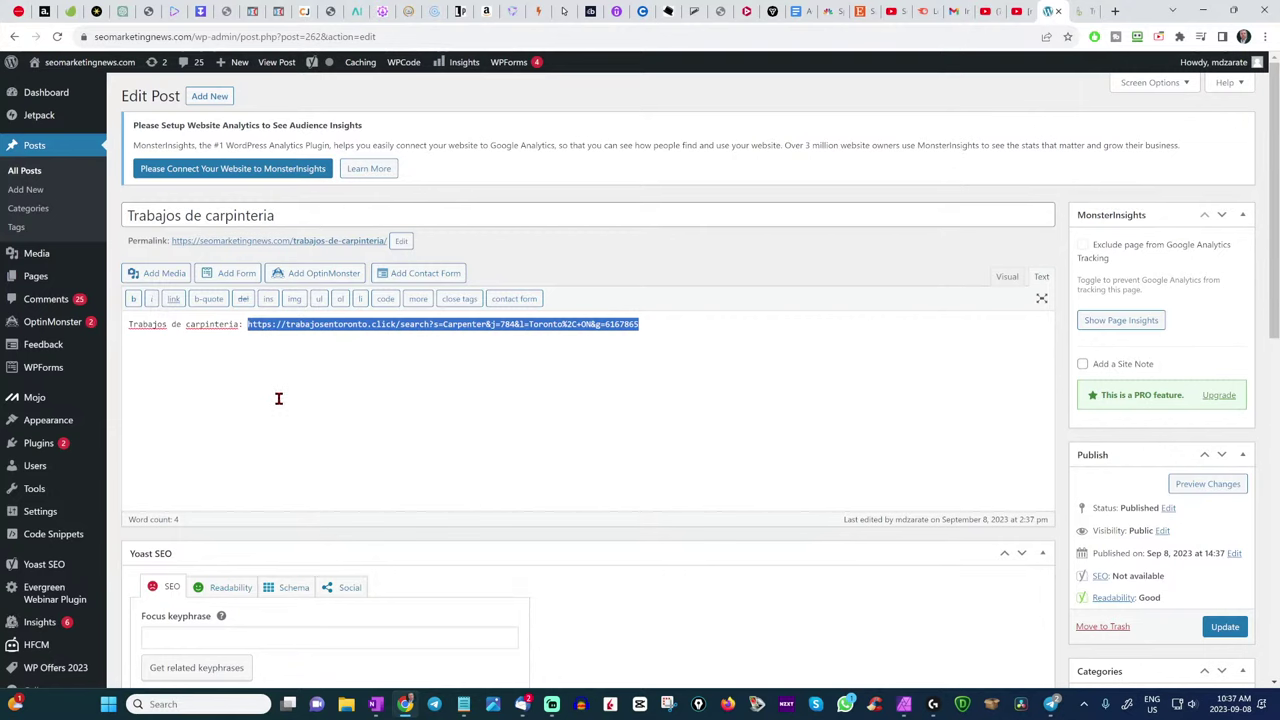
{"action": "left_click", "coordinate": [173, 299]}
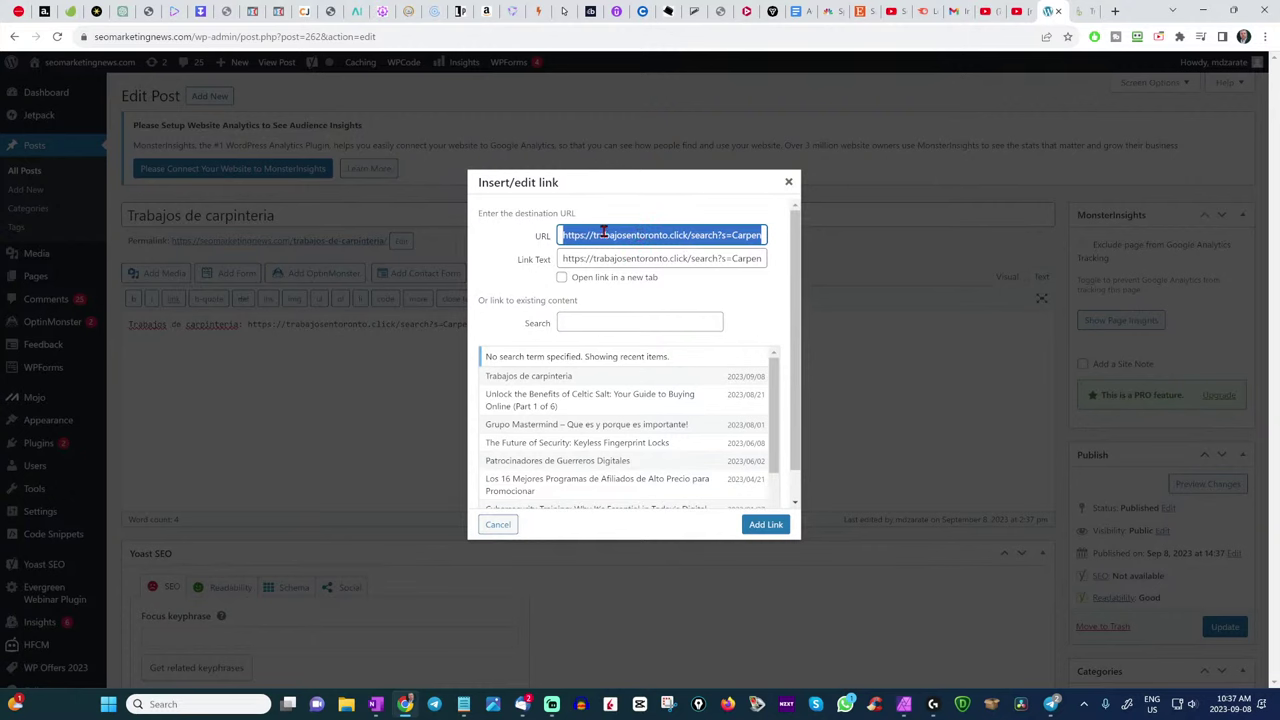
{"action": "type", "text": "Buscal"}
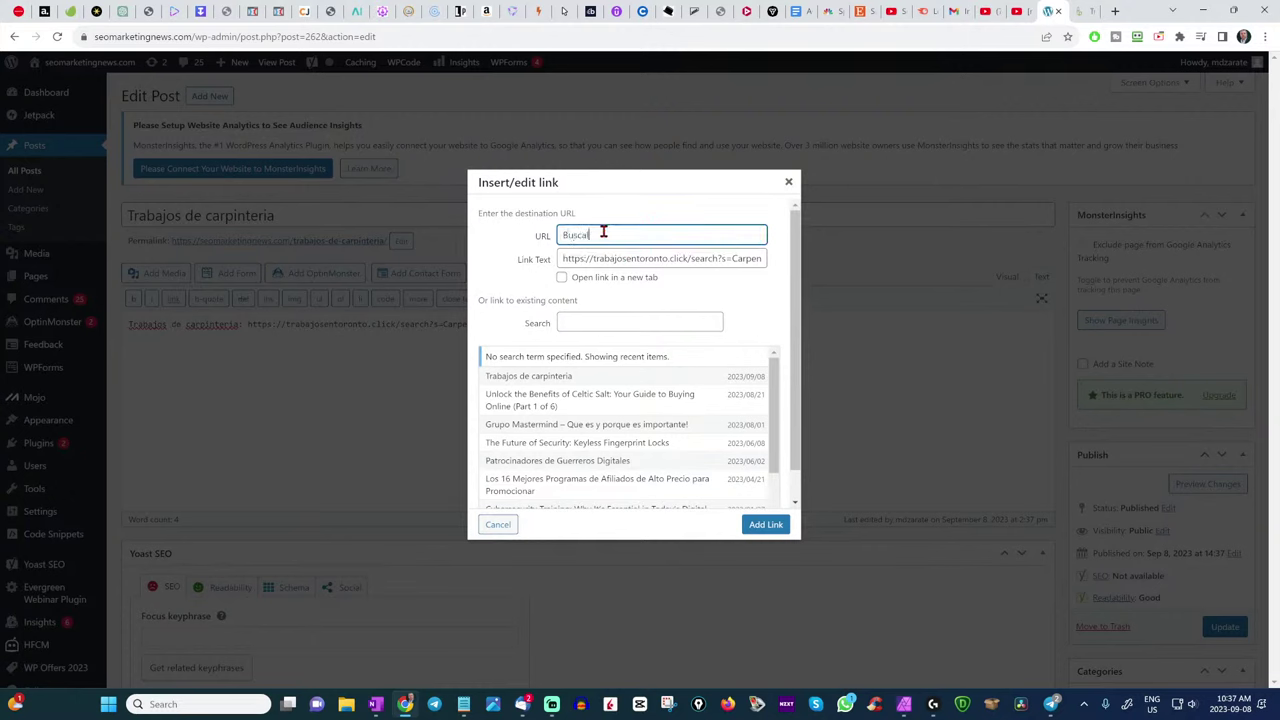
{"action": "type", "text": "os aqui"}
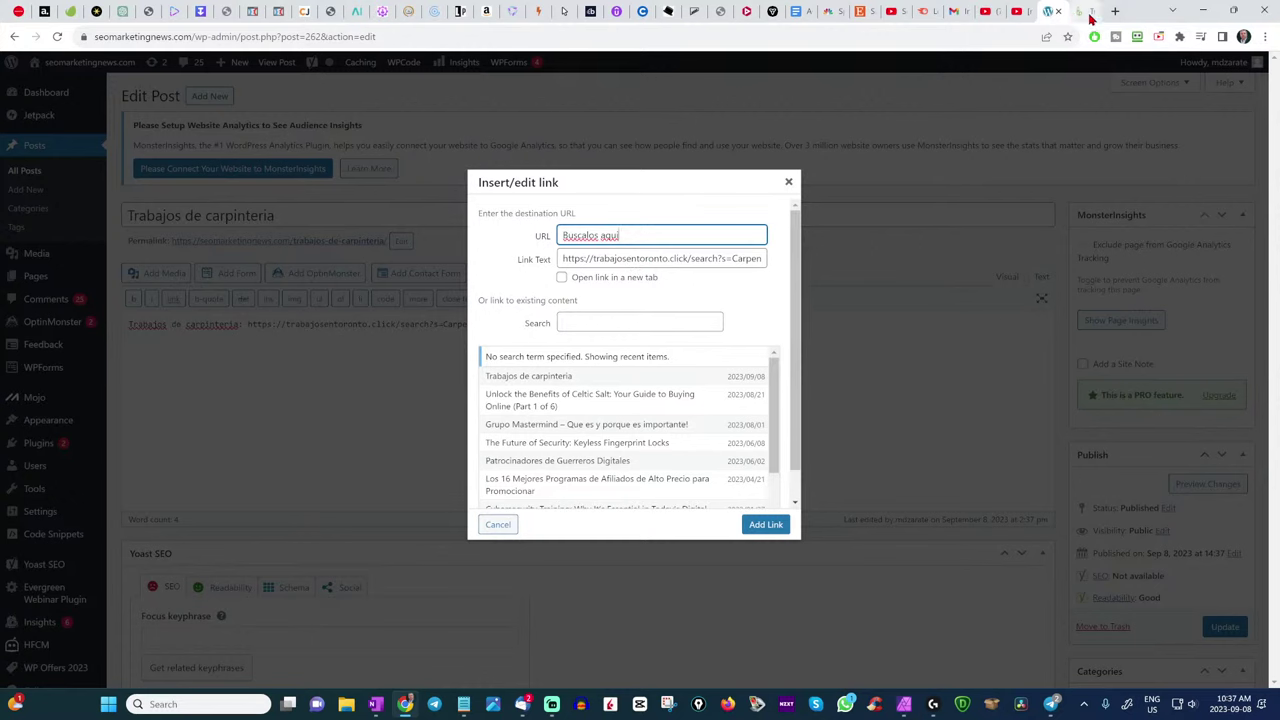
{"action": "left_click", "coordinate": [756, 530]}
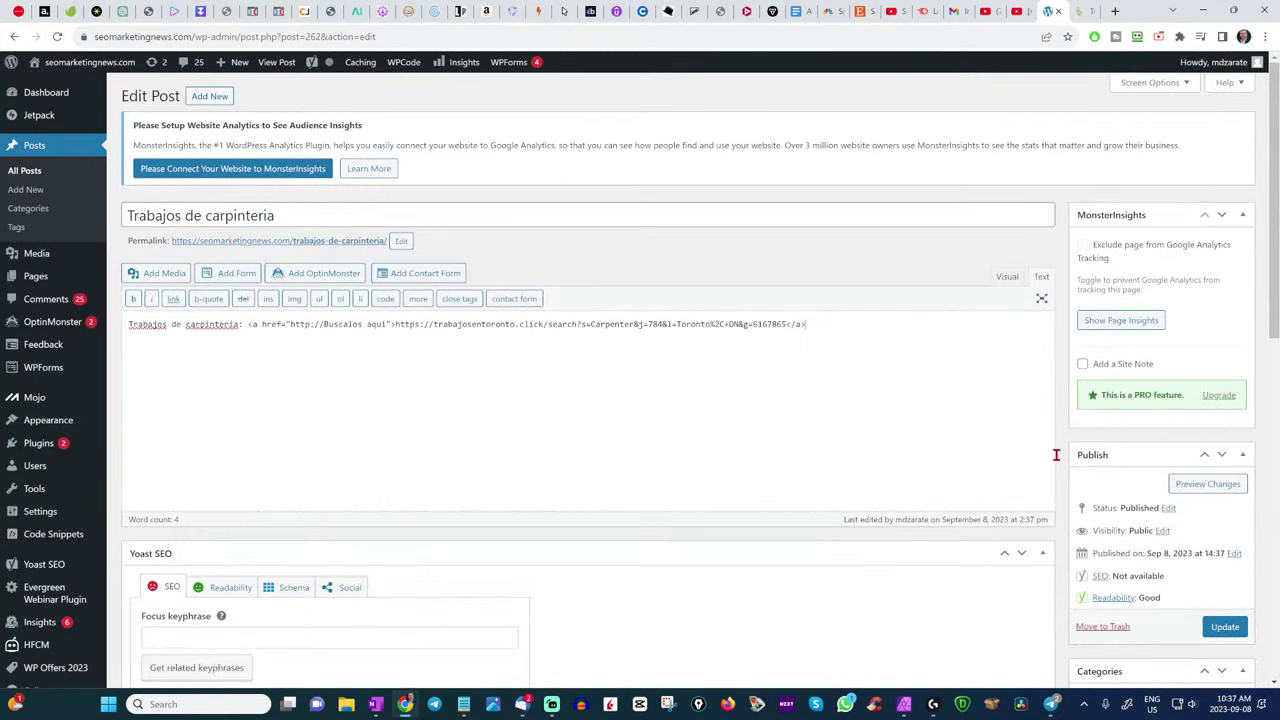
- Update the post, test the link on its live page, and return to the post
{"action": "left_click", "coordinate": [1219, 632]}
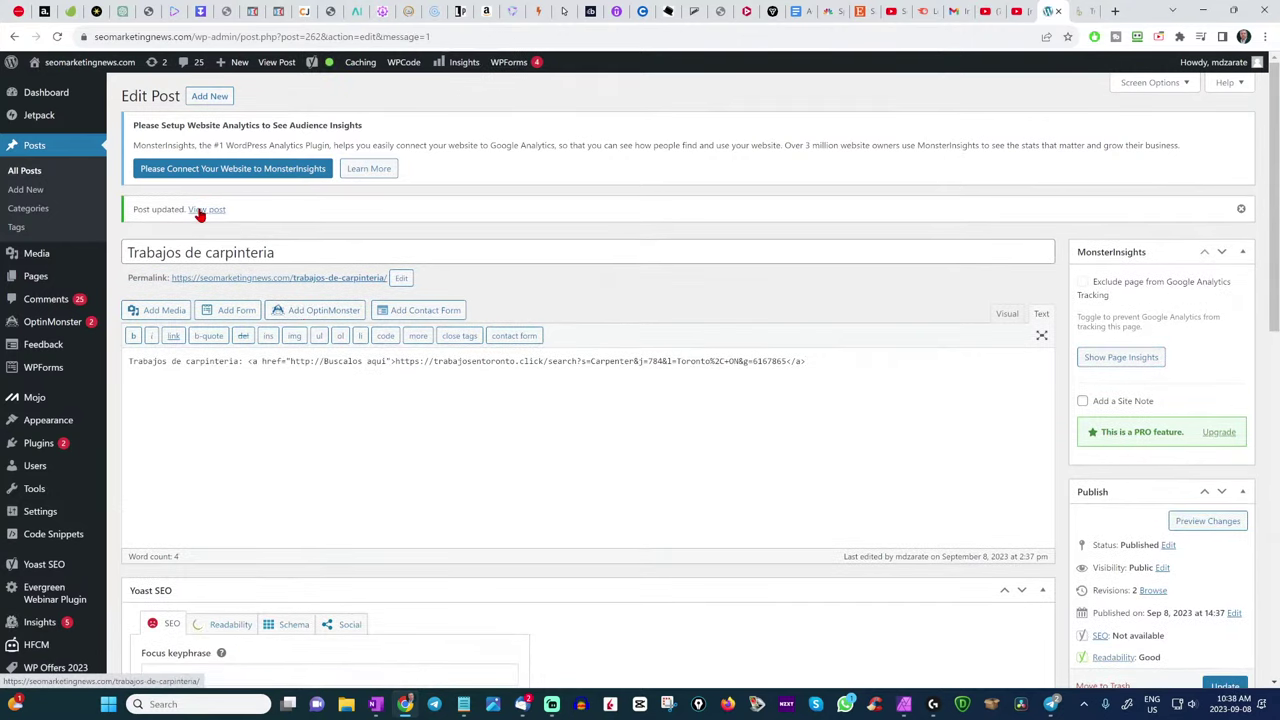
{"action": "left_click", "coordinate": [199, 212]}
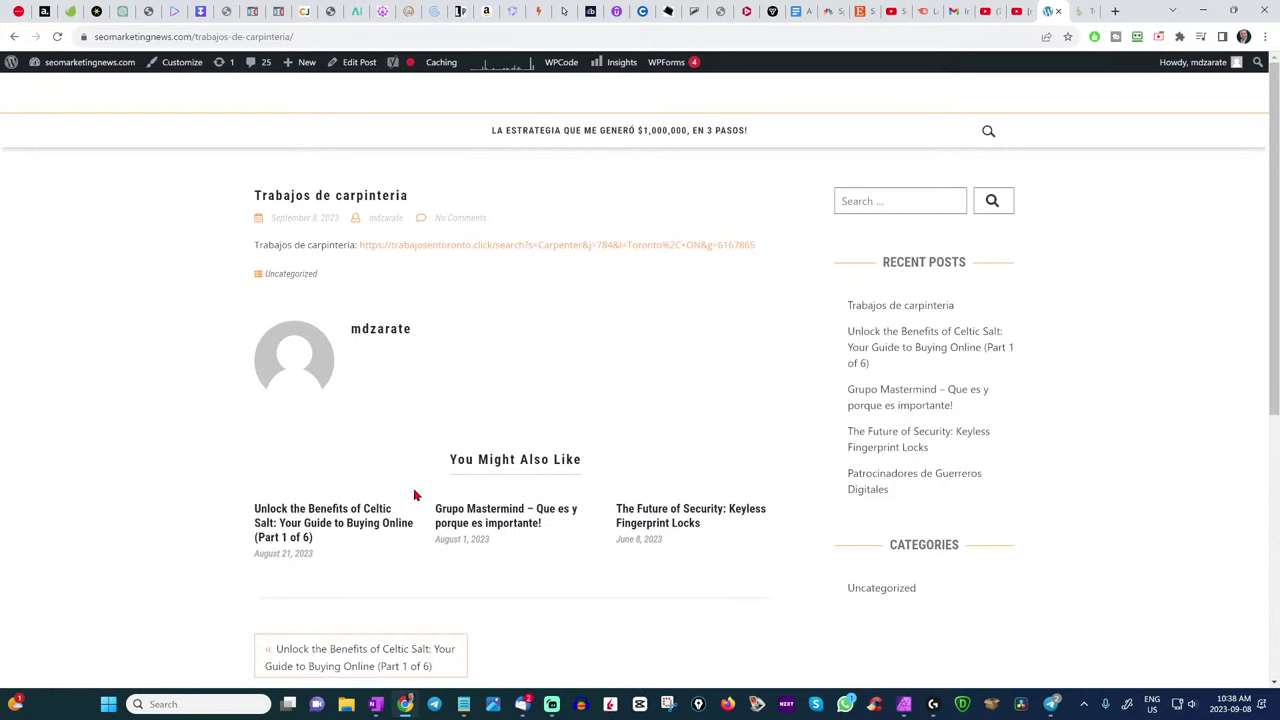
{"action": "left_click", "coordinate": [537, 253]}
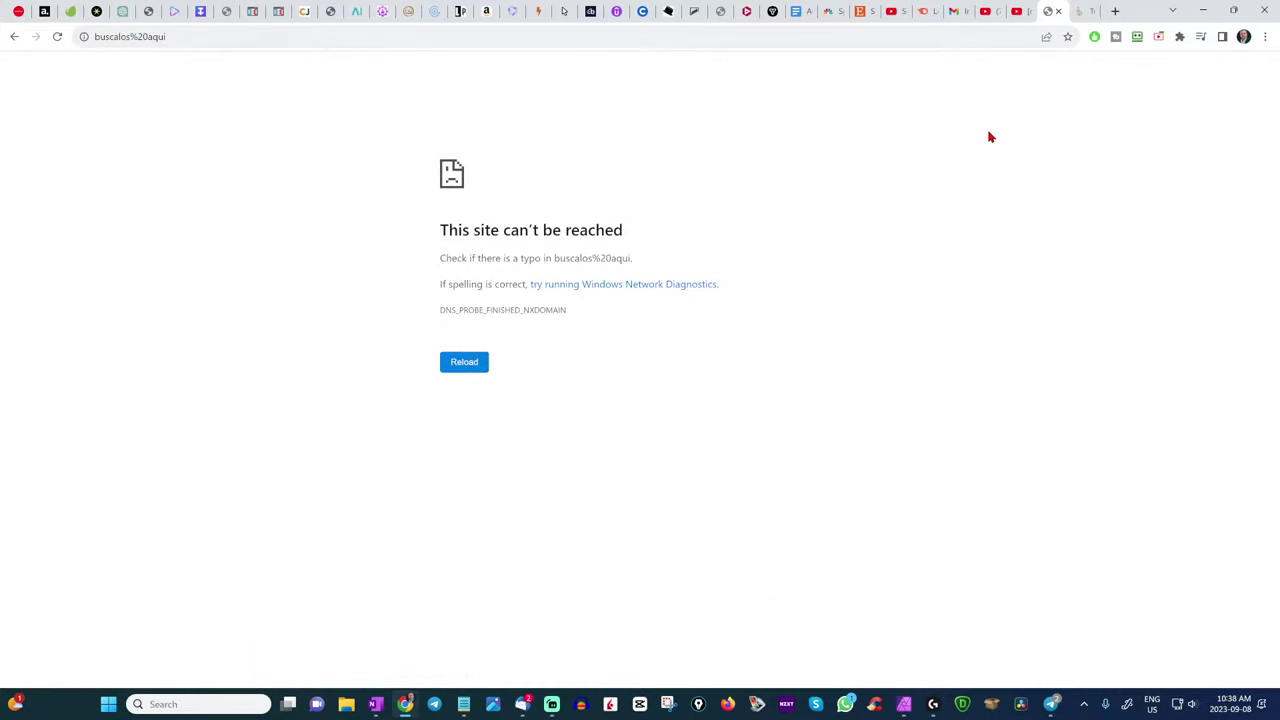
{"action": "left_click", "coordinate": [14, 36]}
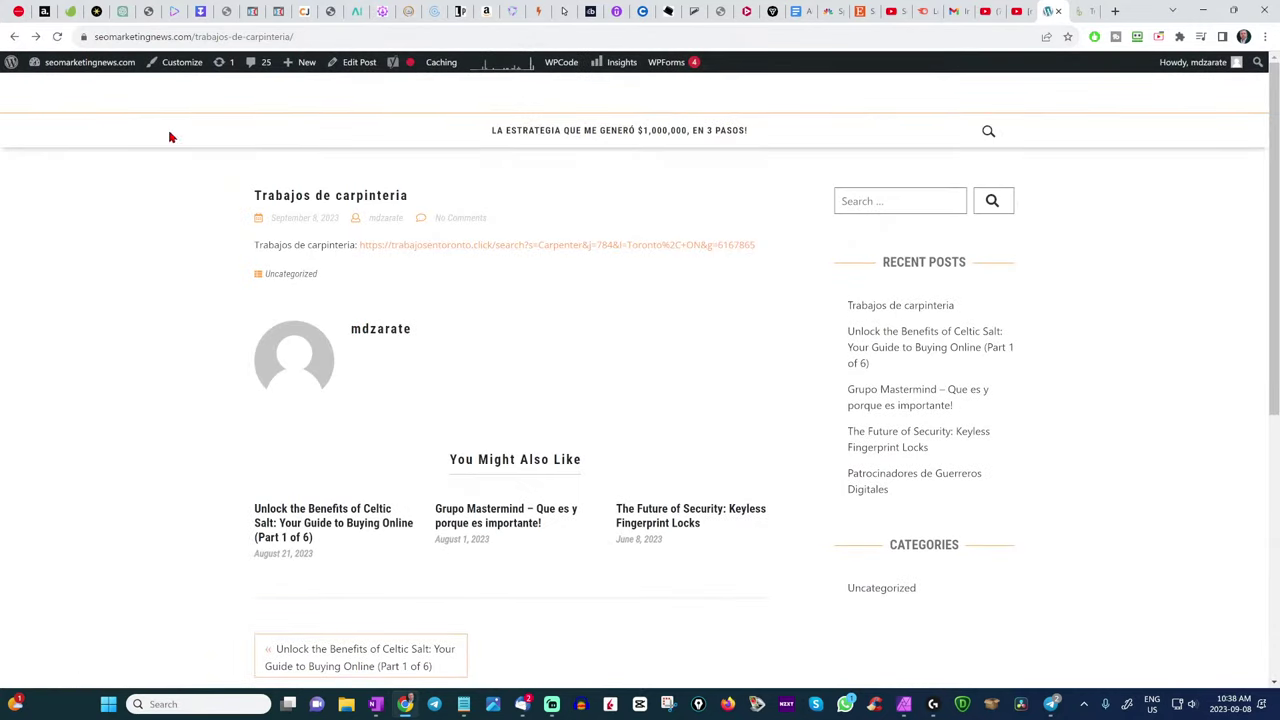
- Edit the carpentry jobs post and replace the faulty link code after "Trabajos de carpinteria:" with the plain text "Buscalos aqui"
{"action": "left_click", "coordinate": [355, 66]}
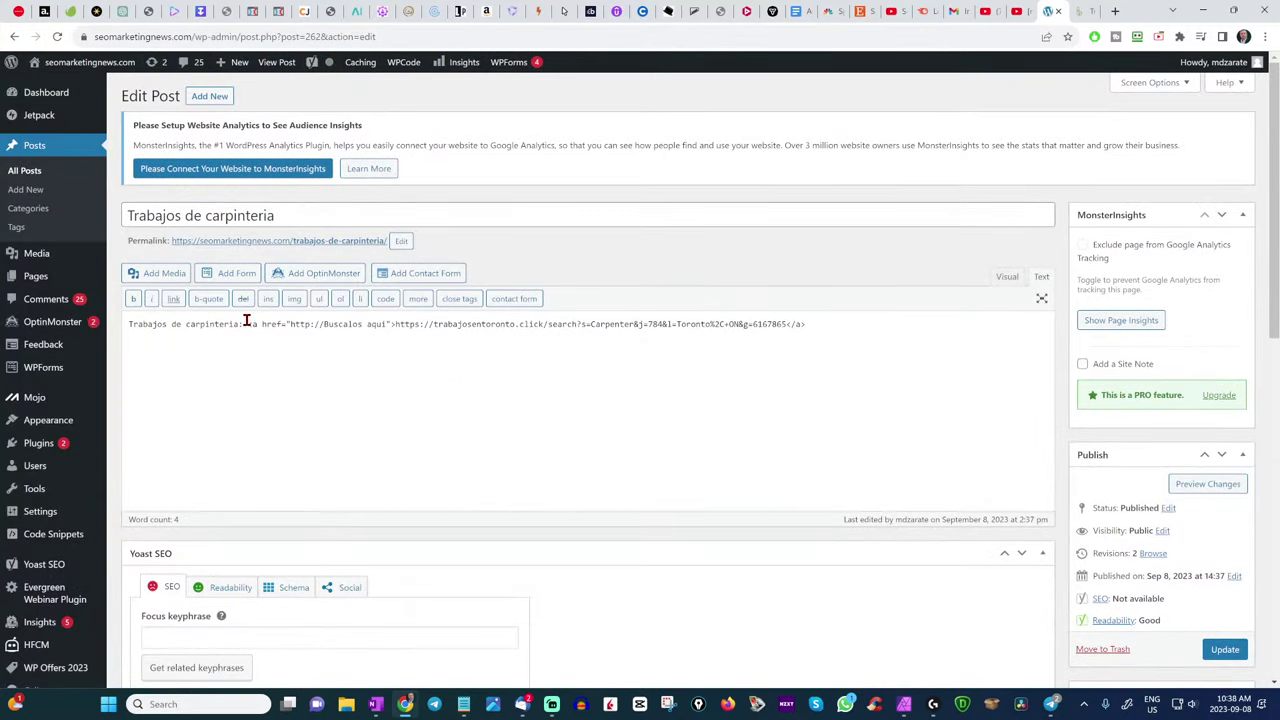
{"action": "left_click_drag", "start_coordinate": [247, 324], "coordinate": [826, 329]}
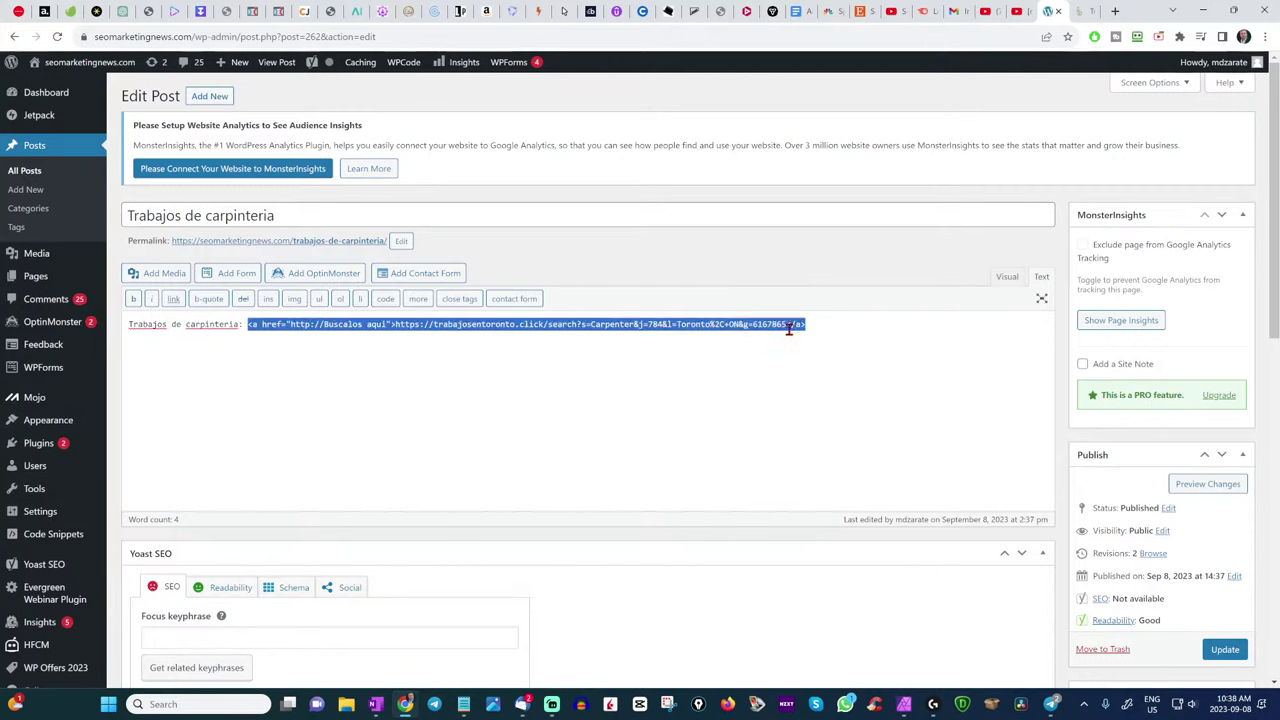
{"action": "type", "text": "B"}
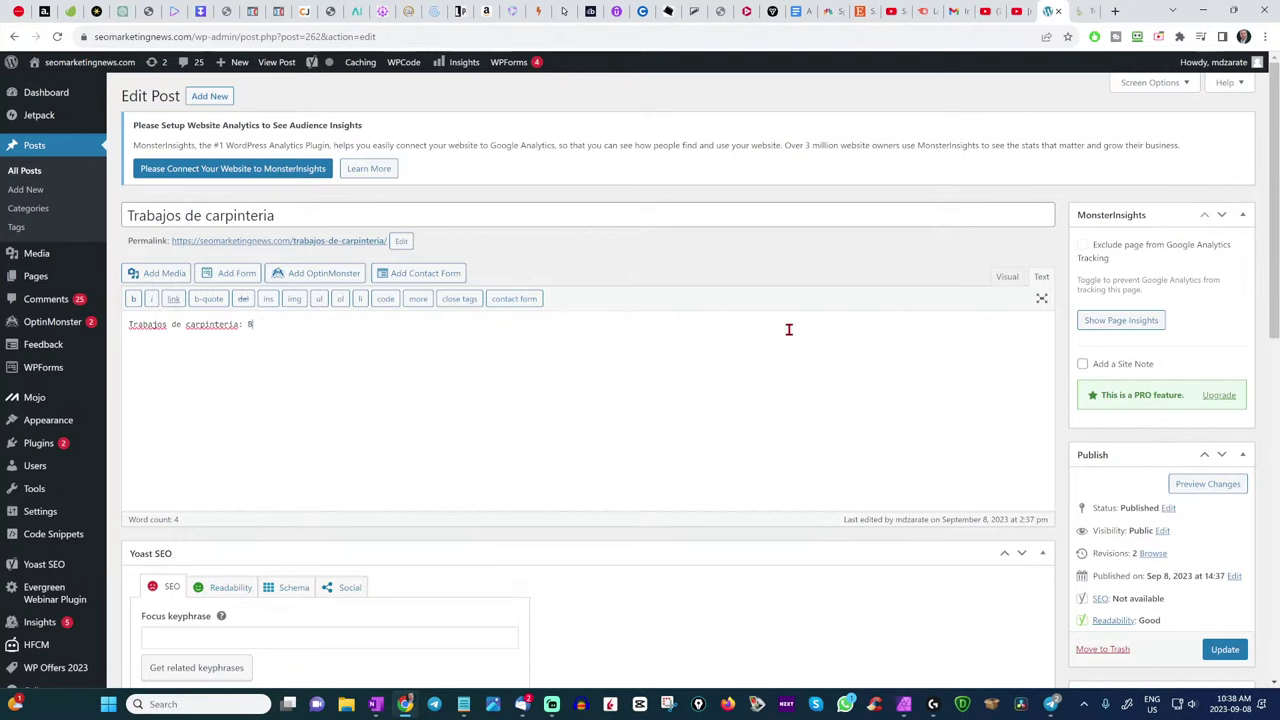
{"action": "type", "text": "uscalos aqui"}
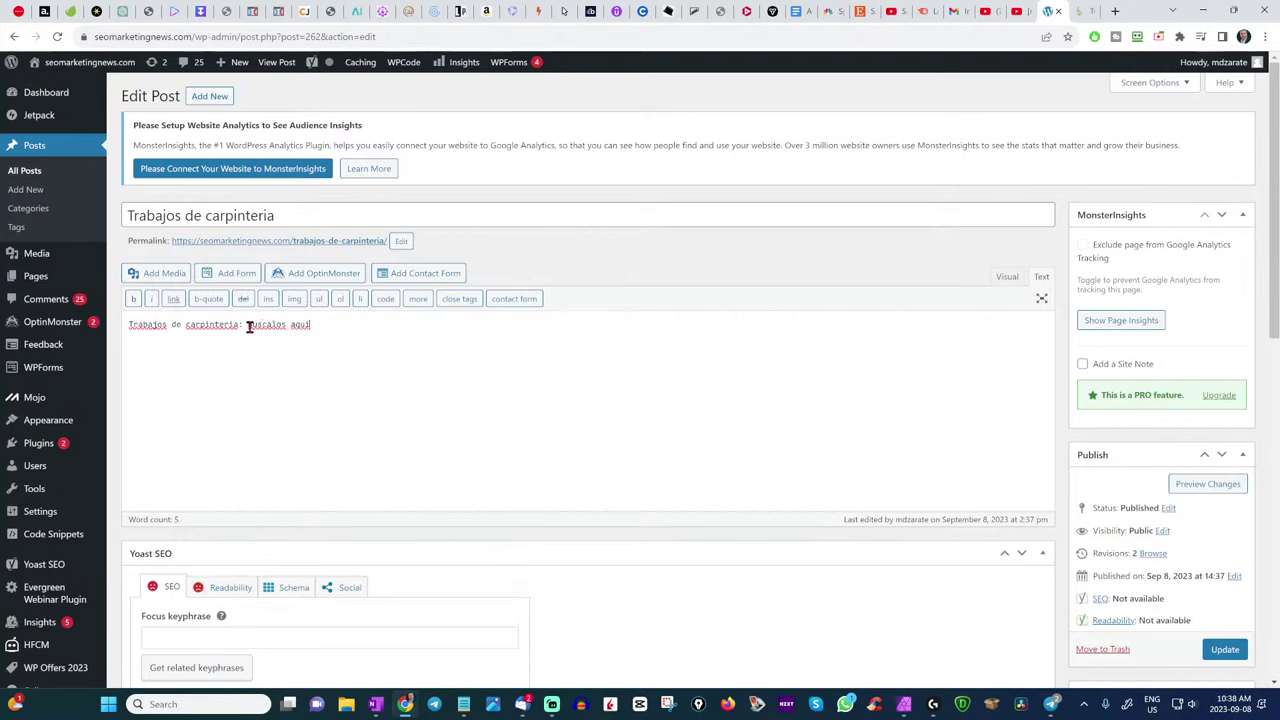
- Link the text "Buscalos aqui" to the copied trabajosentoronto.click carpenter search results URL
{"action": "left_click_drag", "start_coordinate": [244, 323], "coordinate": [309, 324]}
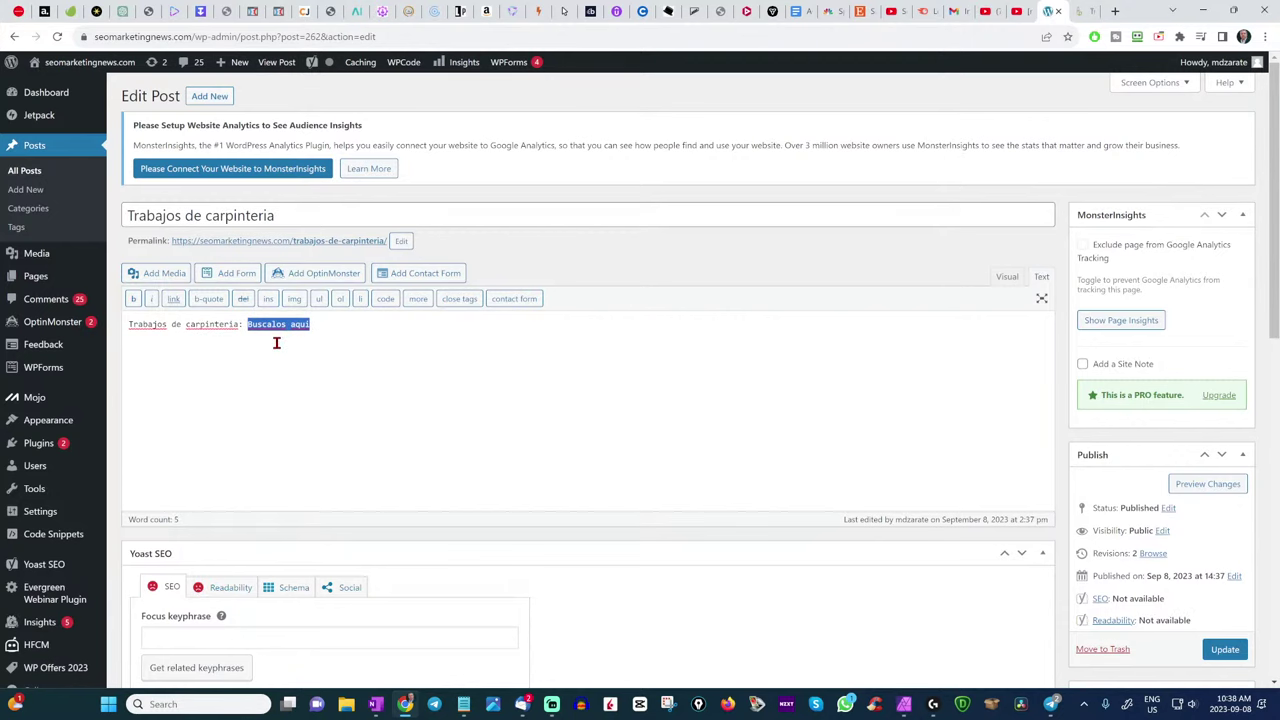
{"action": "left_click", "coordinate": [172, 298]}
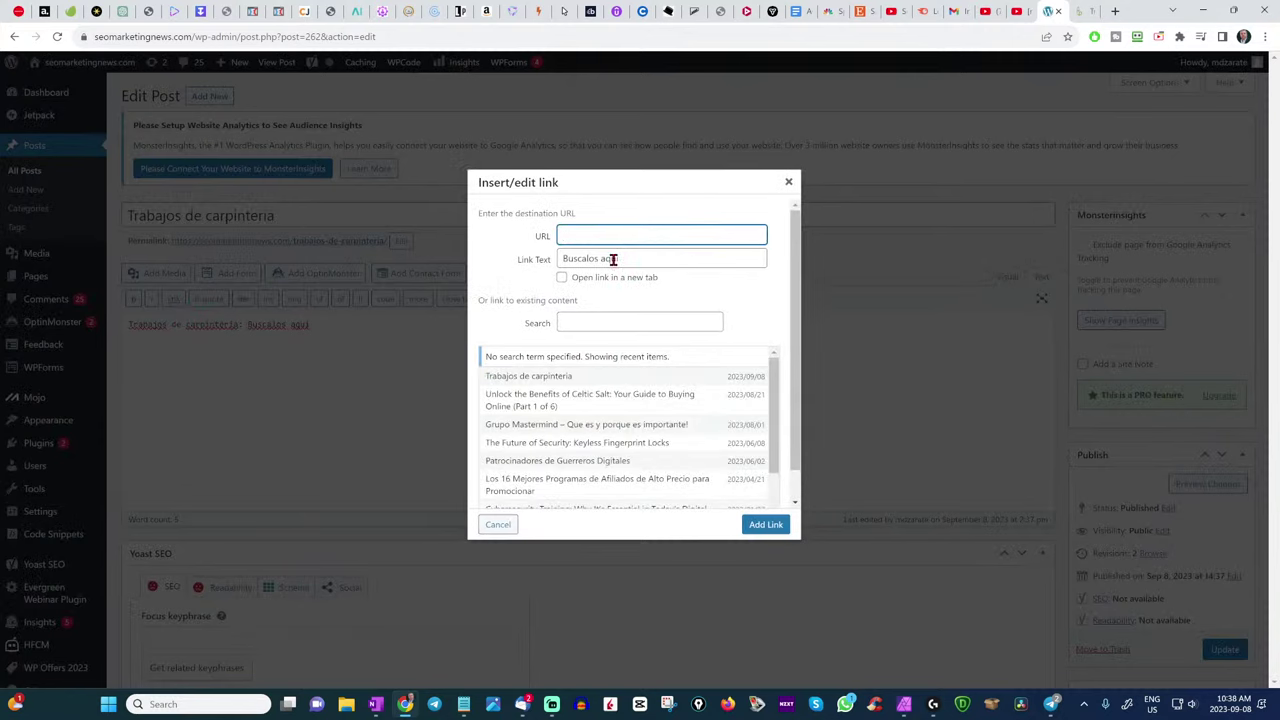
{"action": "key", "text": "ctrl+v"}
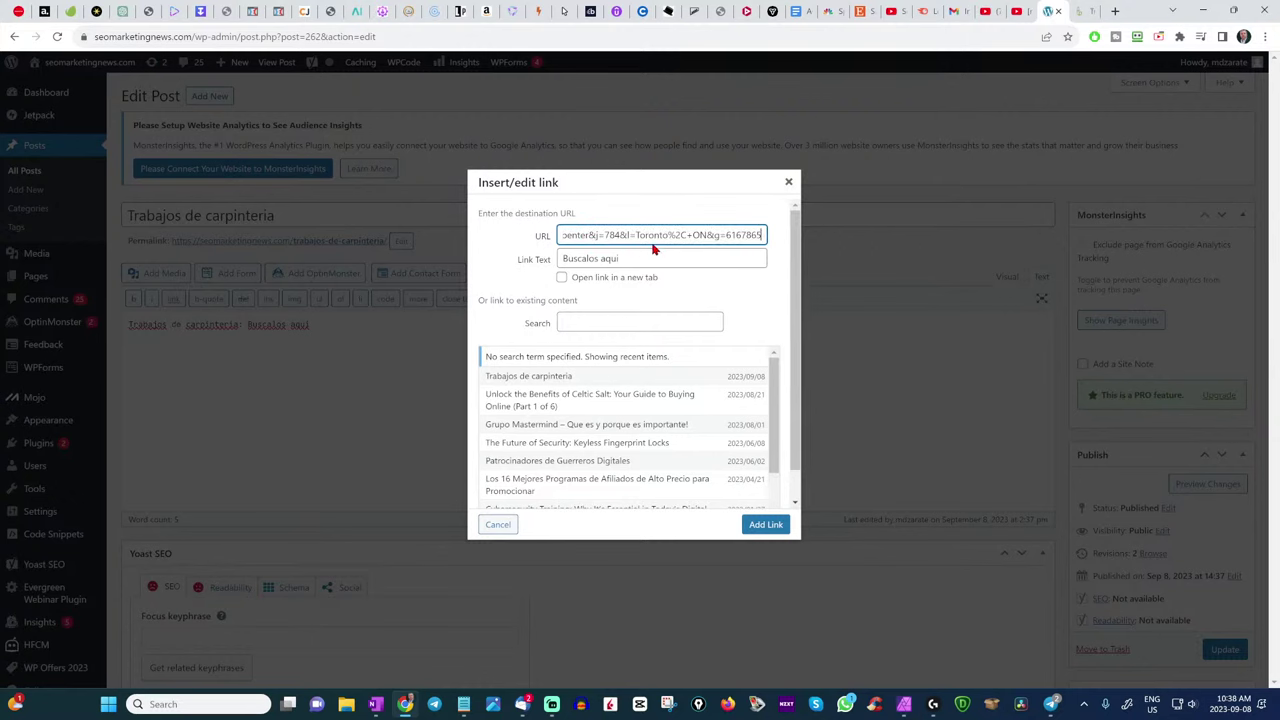
{"action": "left_click", "coordinate": [766, 524]}
- Update the post, view it live, and test the "Buscalos aqui" link
{"action": "left_click", "coordinate": [1225, 649]}
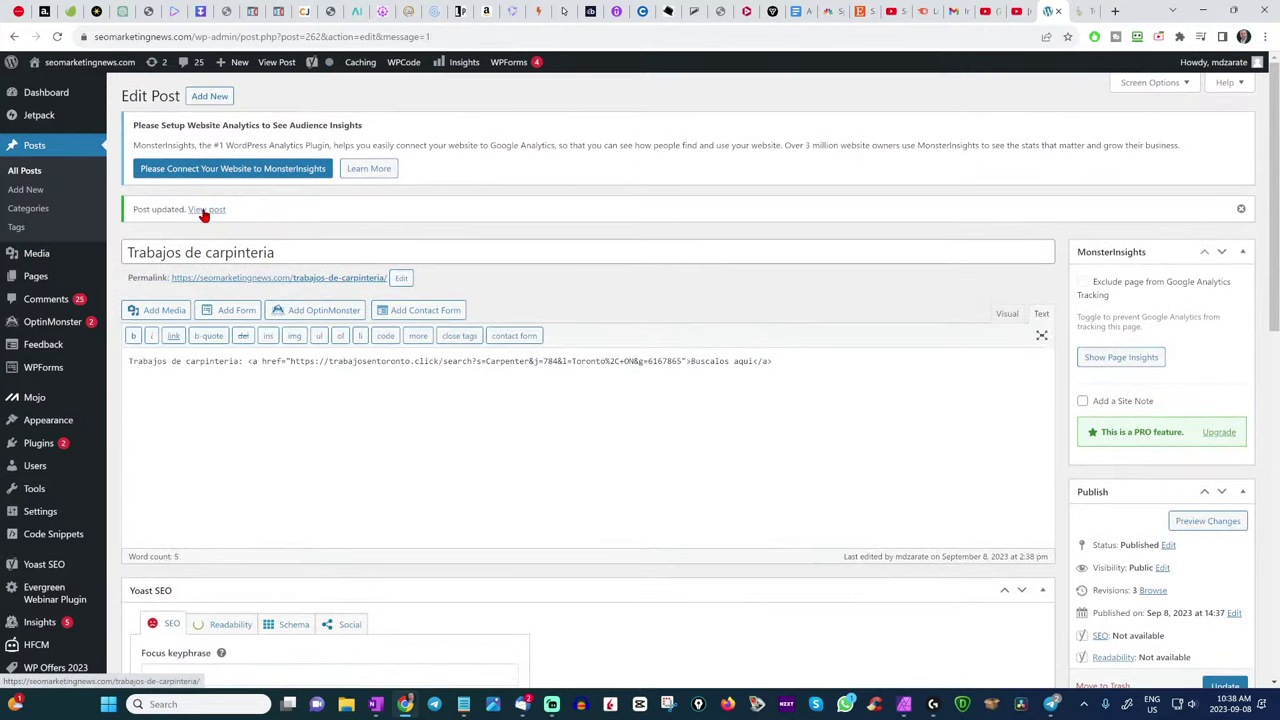
{"action": "left_click", "coordinate": [205, 211]}
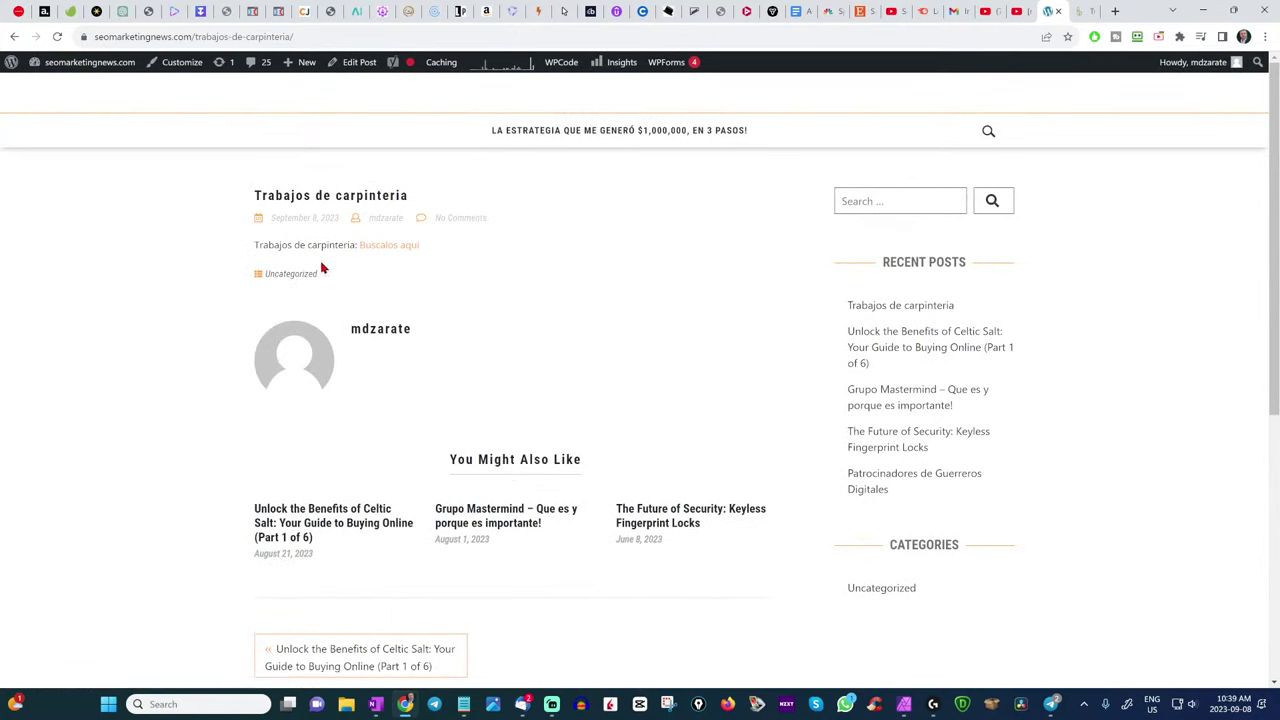
{"action": "left_click", "coordinate": [384, 248]}
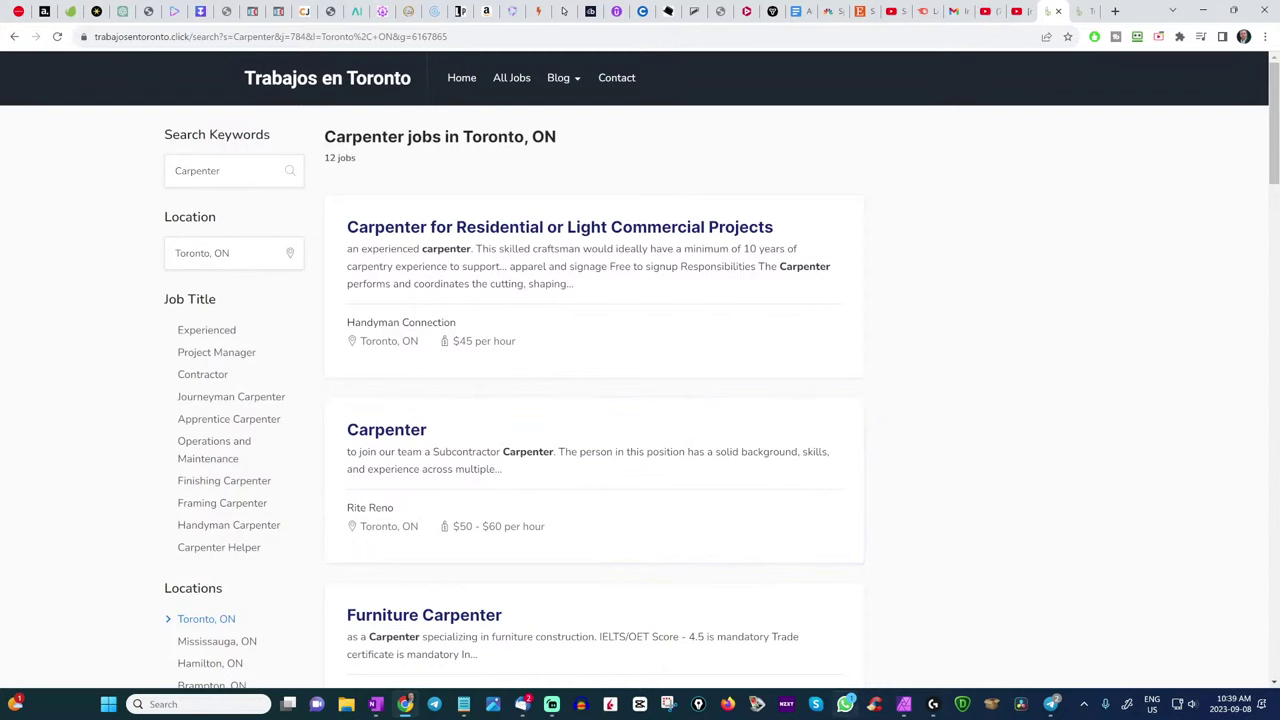
- Capture the "Carpenter for Residential or Light Commercial Projects" listing with Snipping Tool and save it as a JPG named "cajero prueba borrar"
{"action": "left_click", "coordinate": [668, 704]}
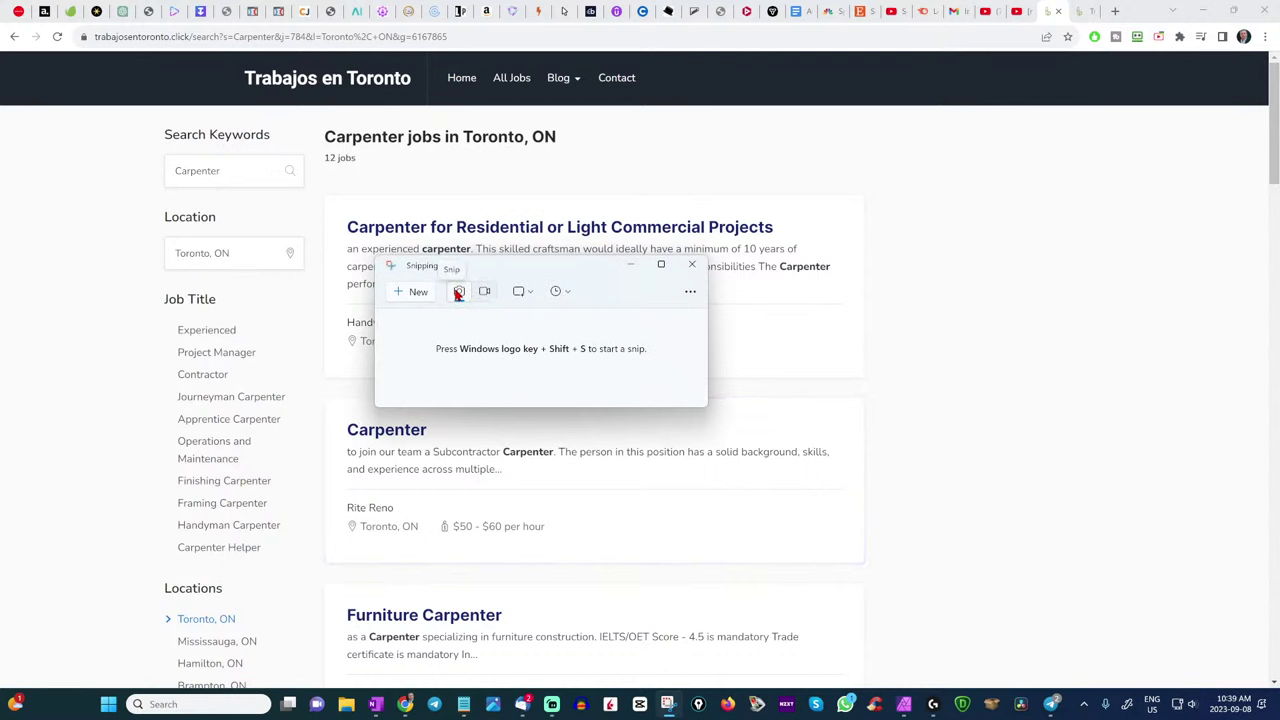
{"action": "left_click", "coordinate": [415, 292]}
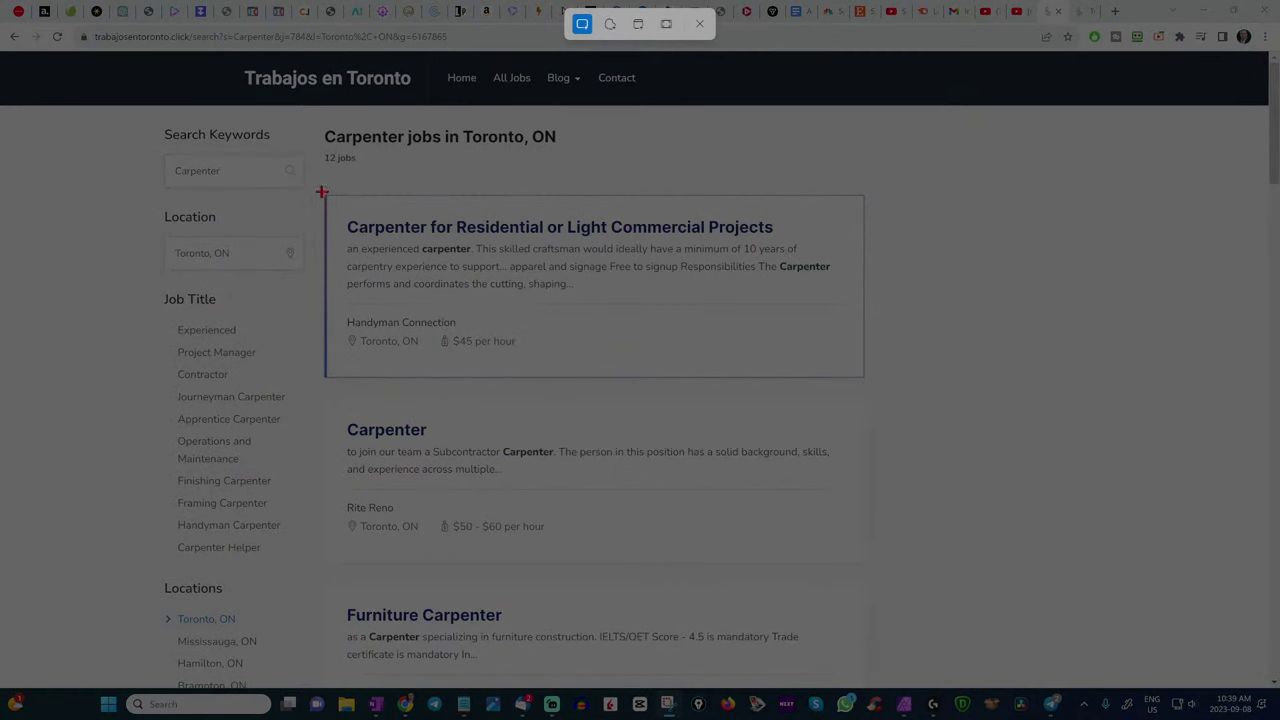
{"action": "left_click_drag", "start_coordinate": [322, 192], "coordinate": [866, 379]}
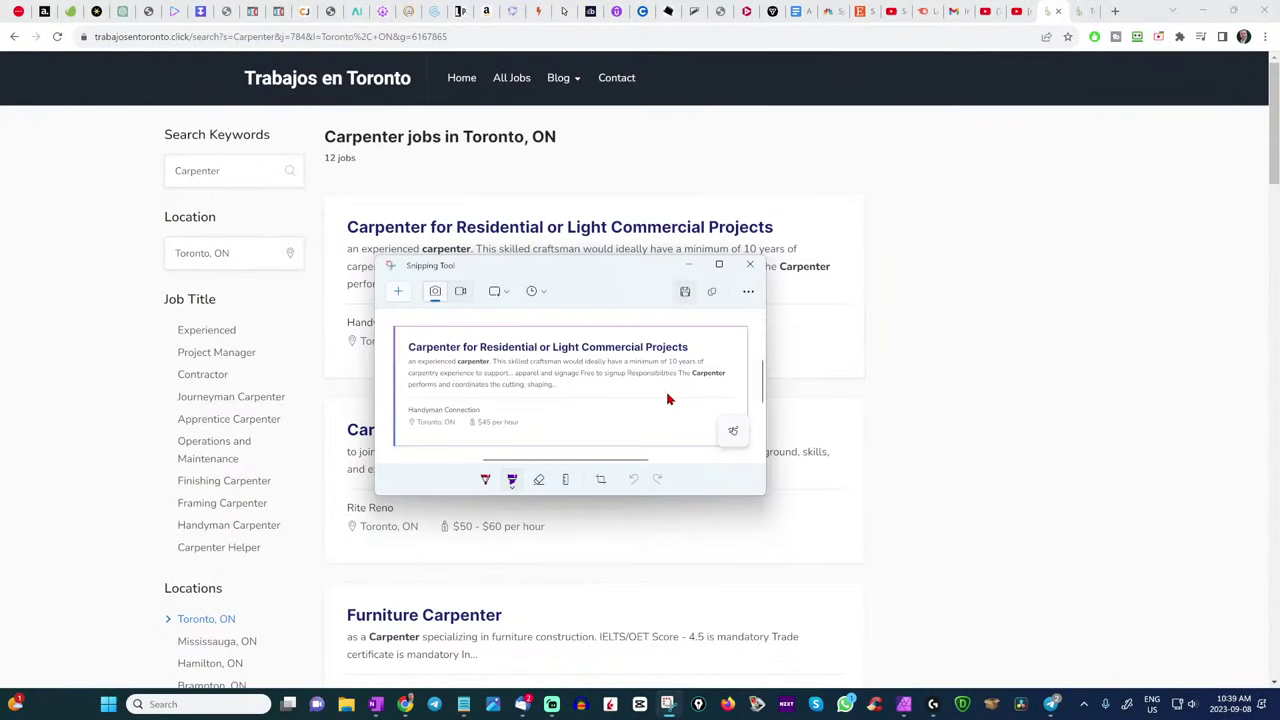
{"action": "key", "text": "ctrl+s"}
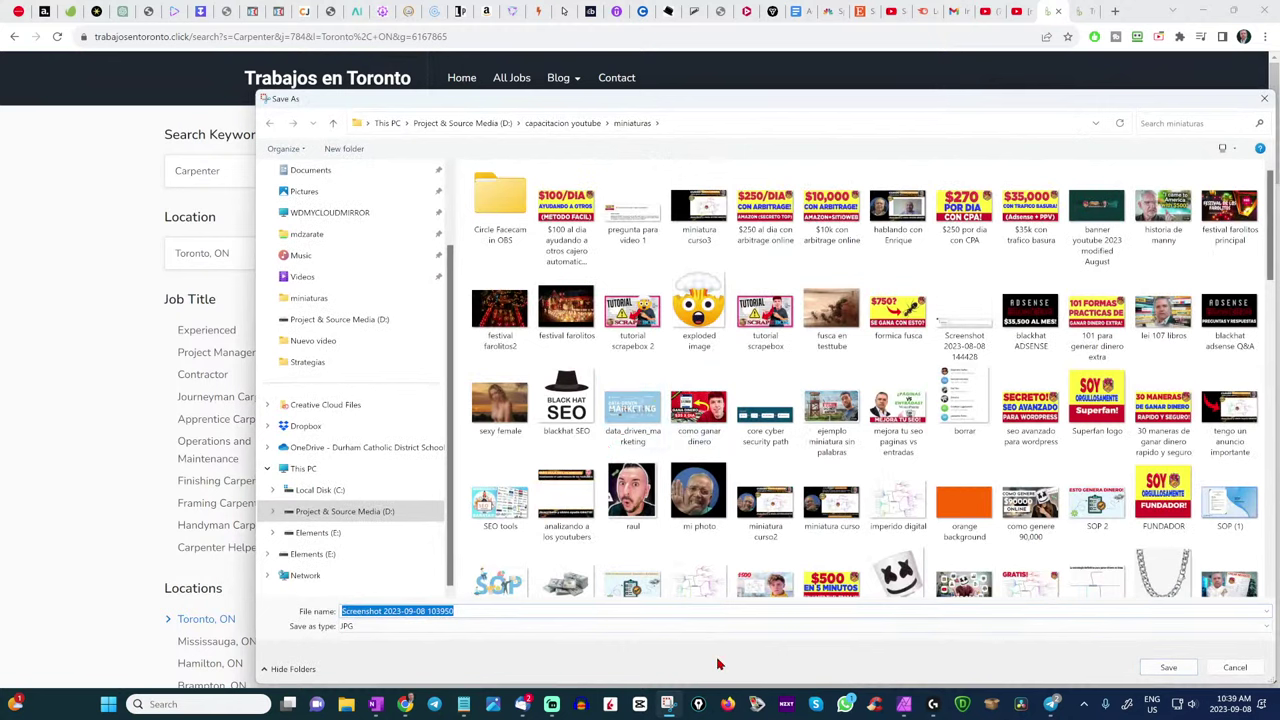
{"action": "type", "text": "cajero prueba borrar"}
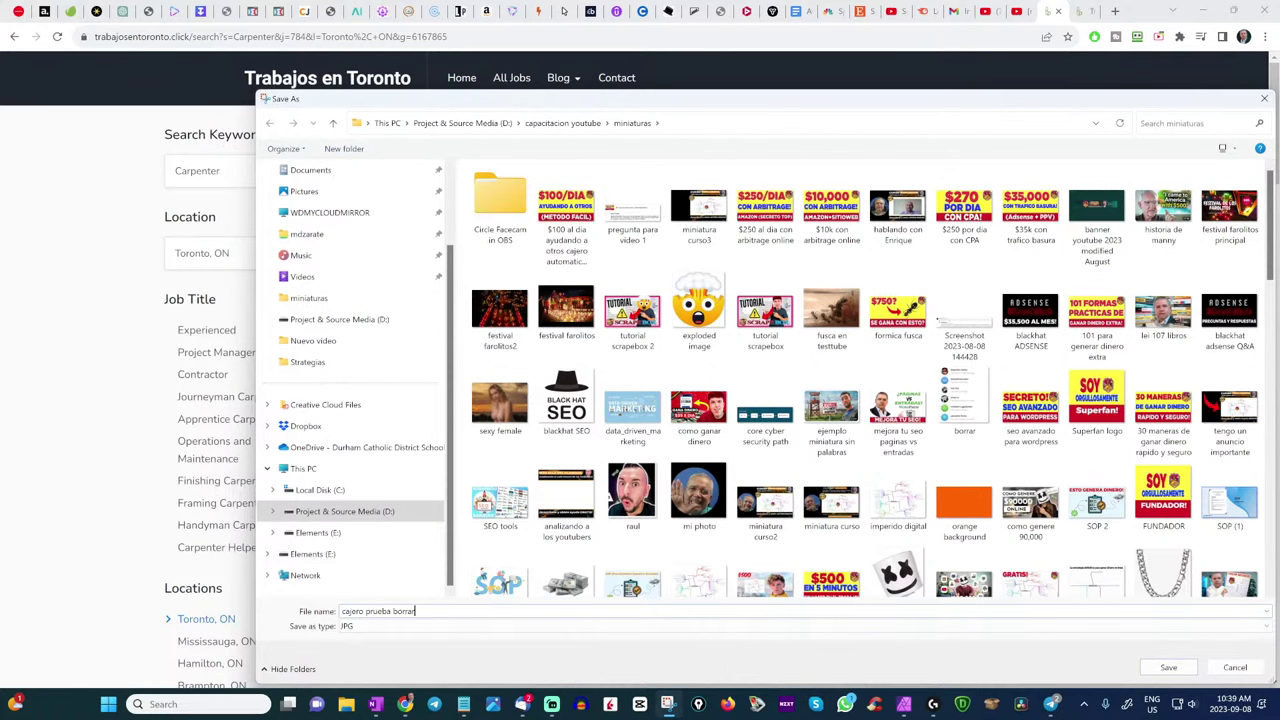
{"action": "key", "text": "Return"}
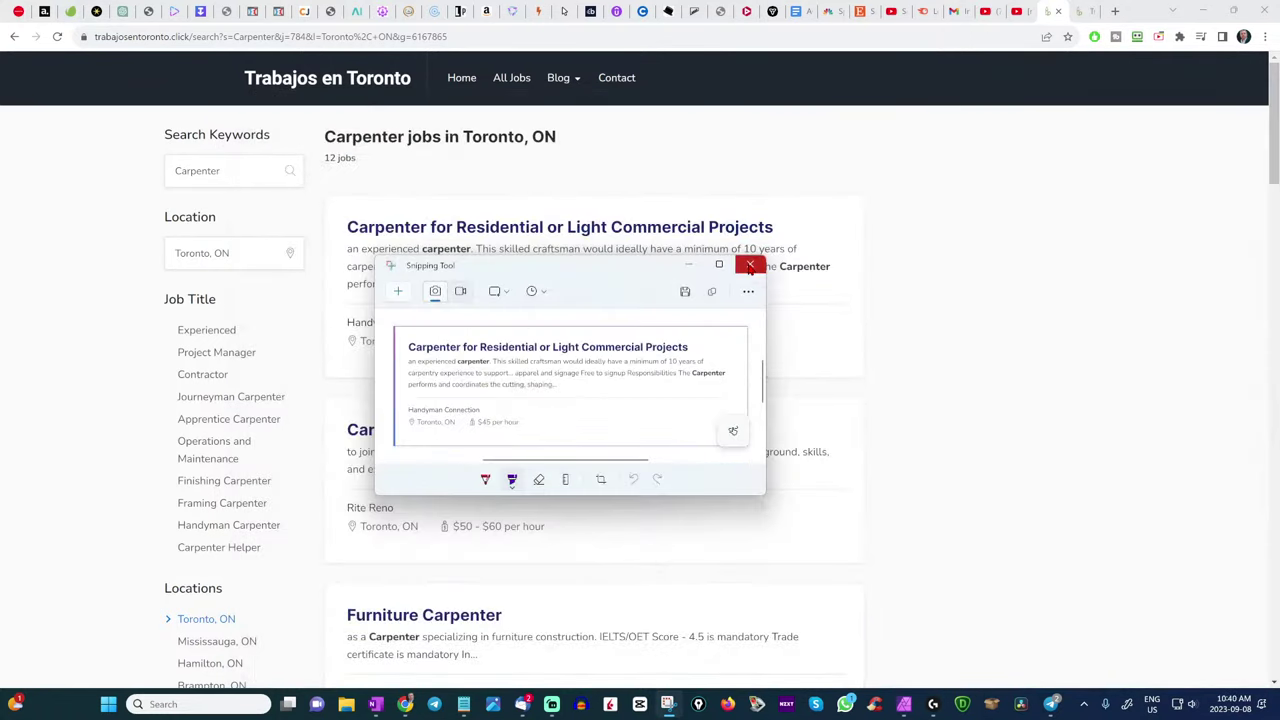
{"action": "left_click", "coordinate": [750, 266]}
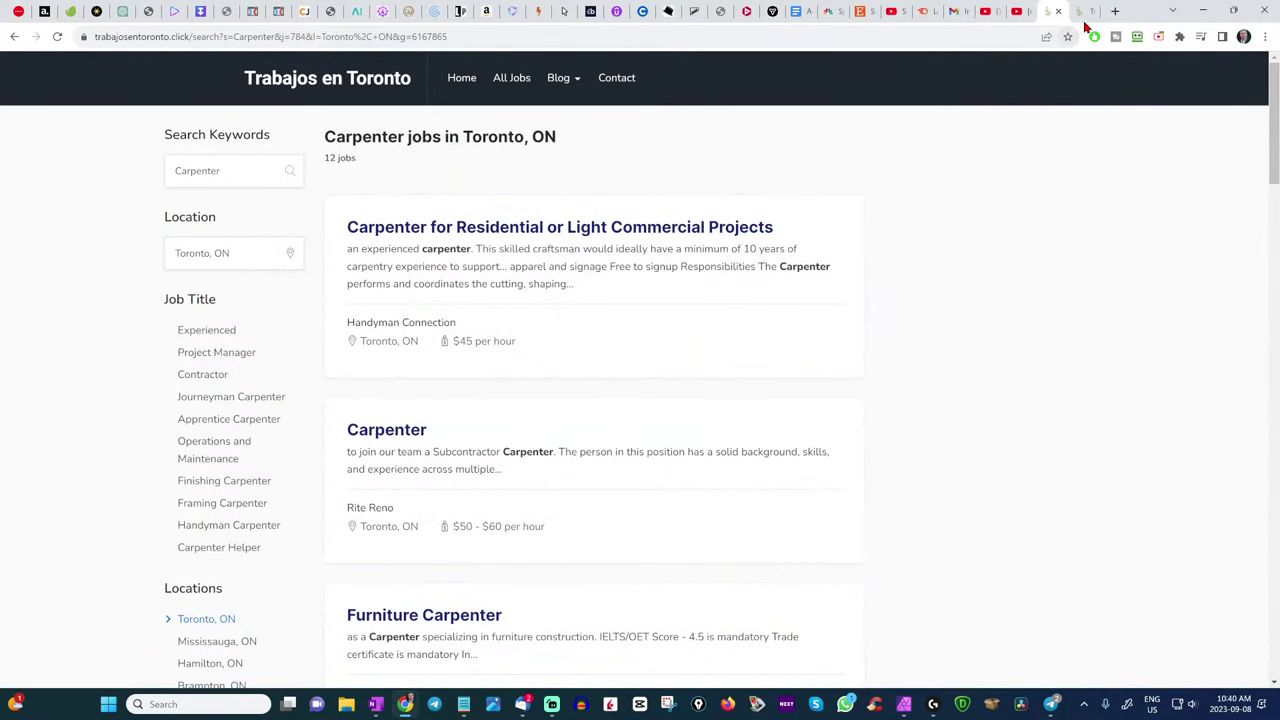
- Upload the "cajero prueba borrar" screenshot into the carpentry post below the "Buscalos aqui" link and update the post
{"action": "left_click", "coordinate": [13, 37]}
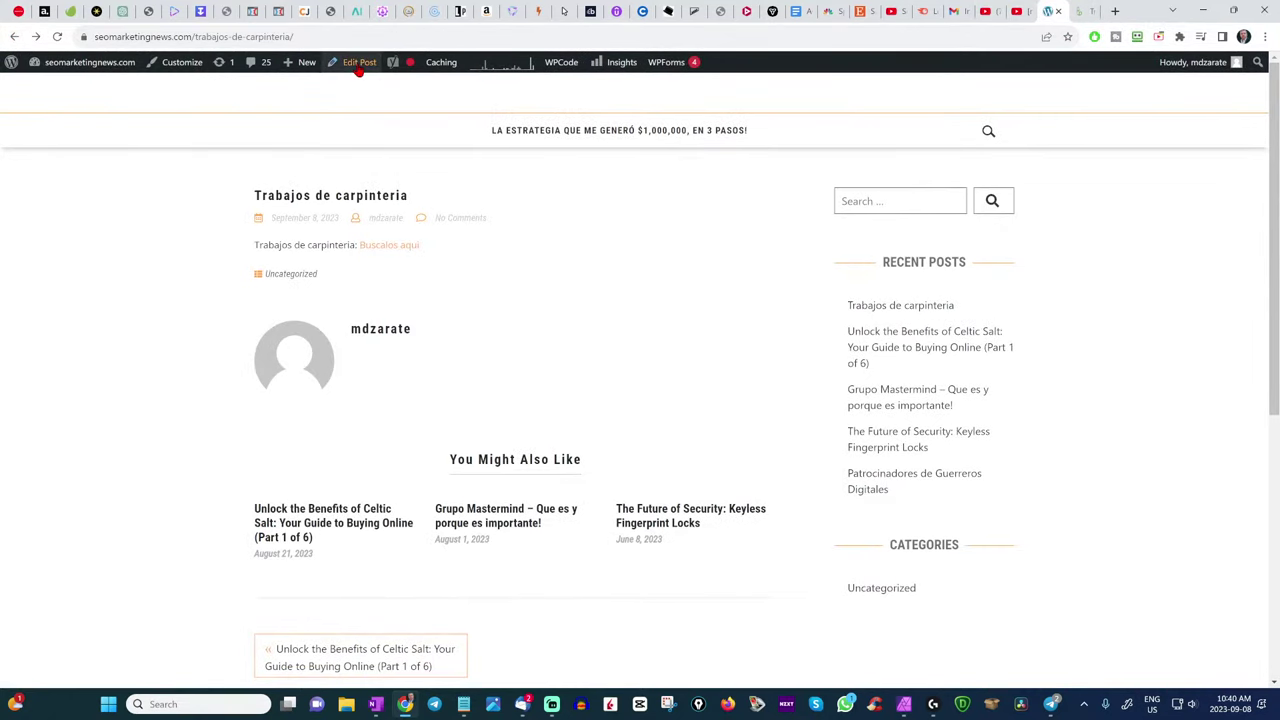
{"action": "left_click", "coordinate": [356, 63]}
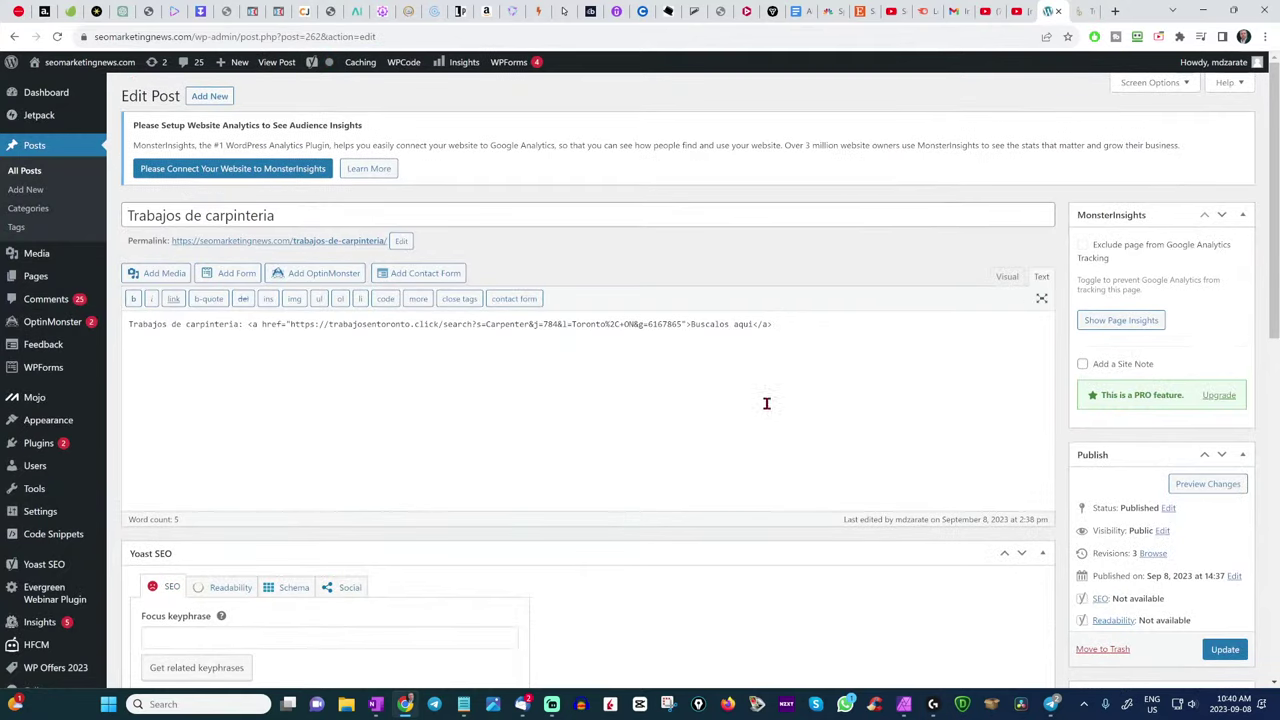
{"action": "left_click", "coordinate": [787, 330]}
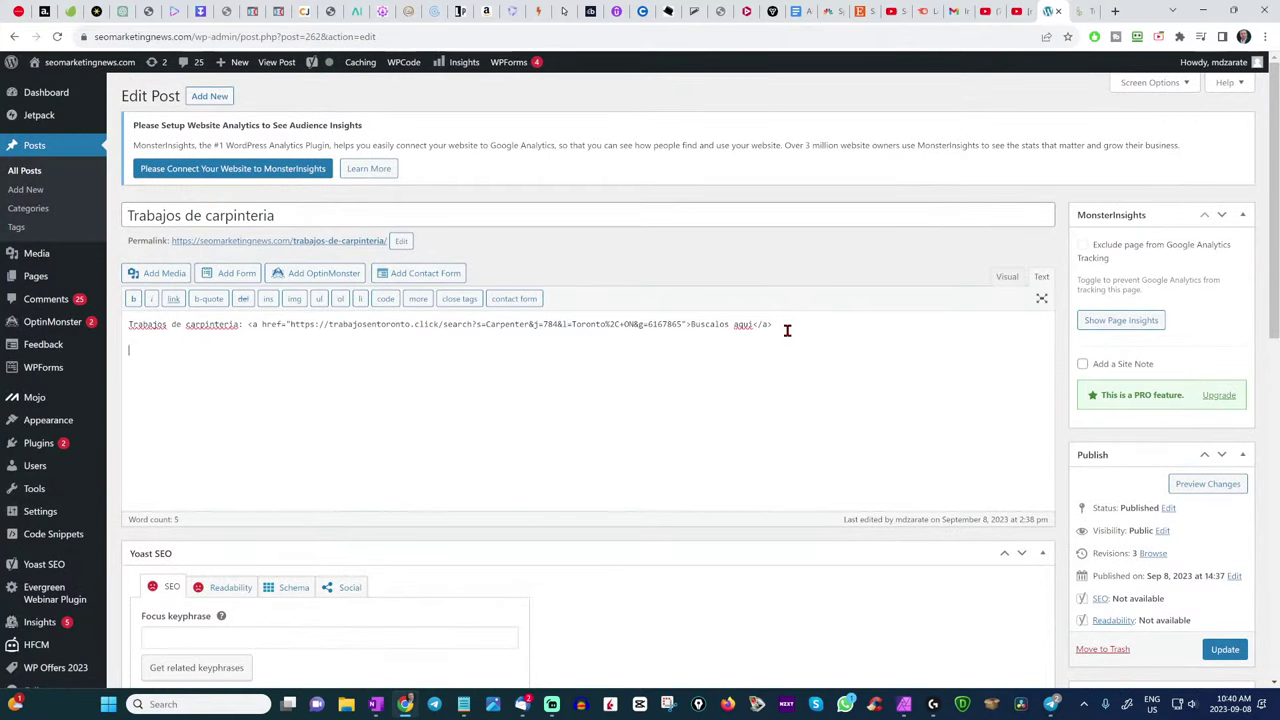
{"action": "left_click", "coordinate": [157, 280]}
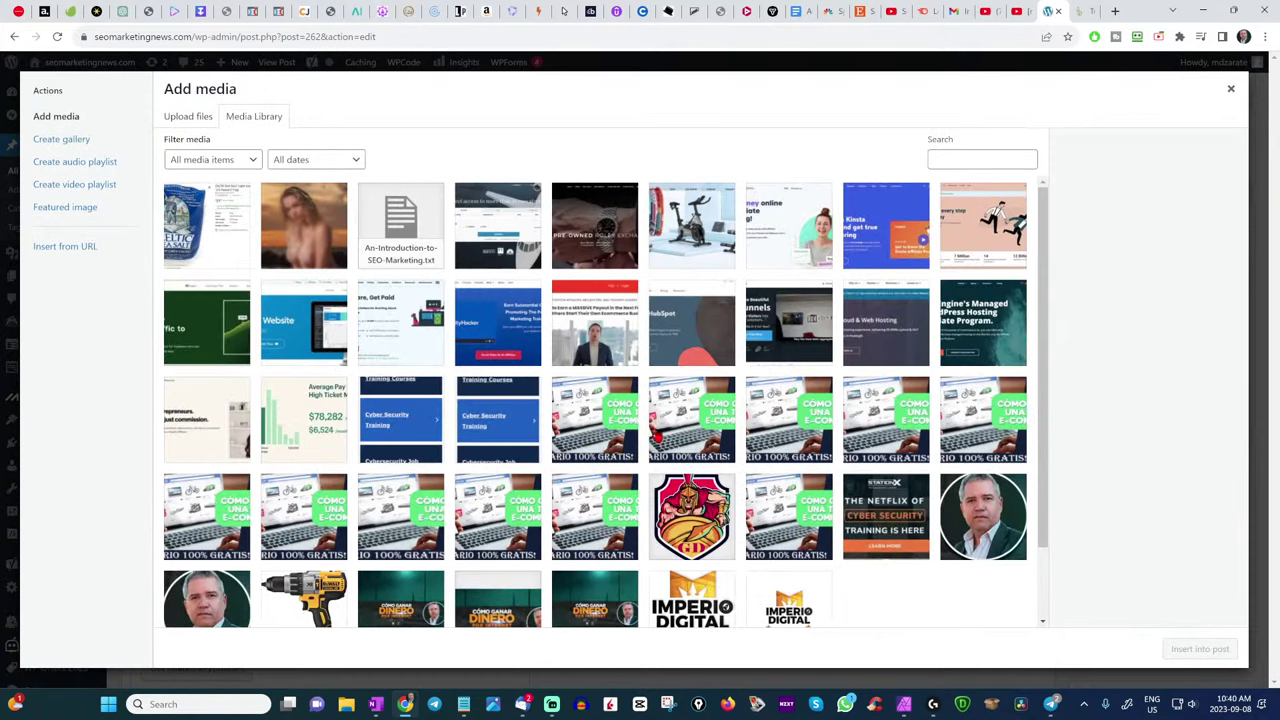
{"action": "left_click", "coordinate": [185, 120]}
{"action": "left_click", "coordinate": [685, 349]}
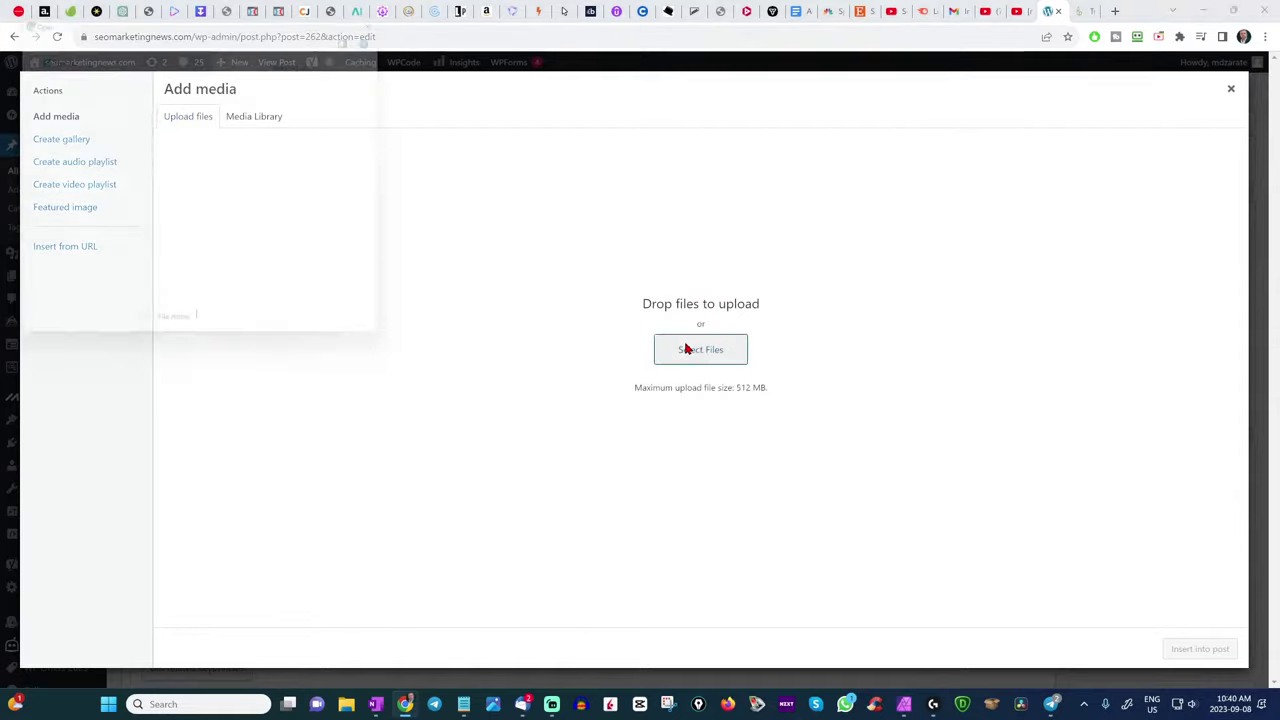
{"action": "double_click", "coordinate": [323, 147]}
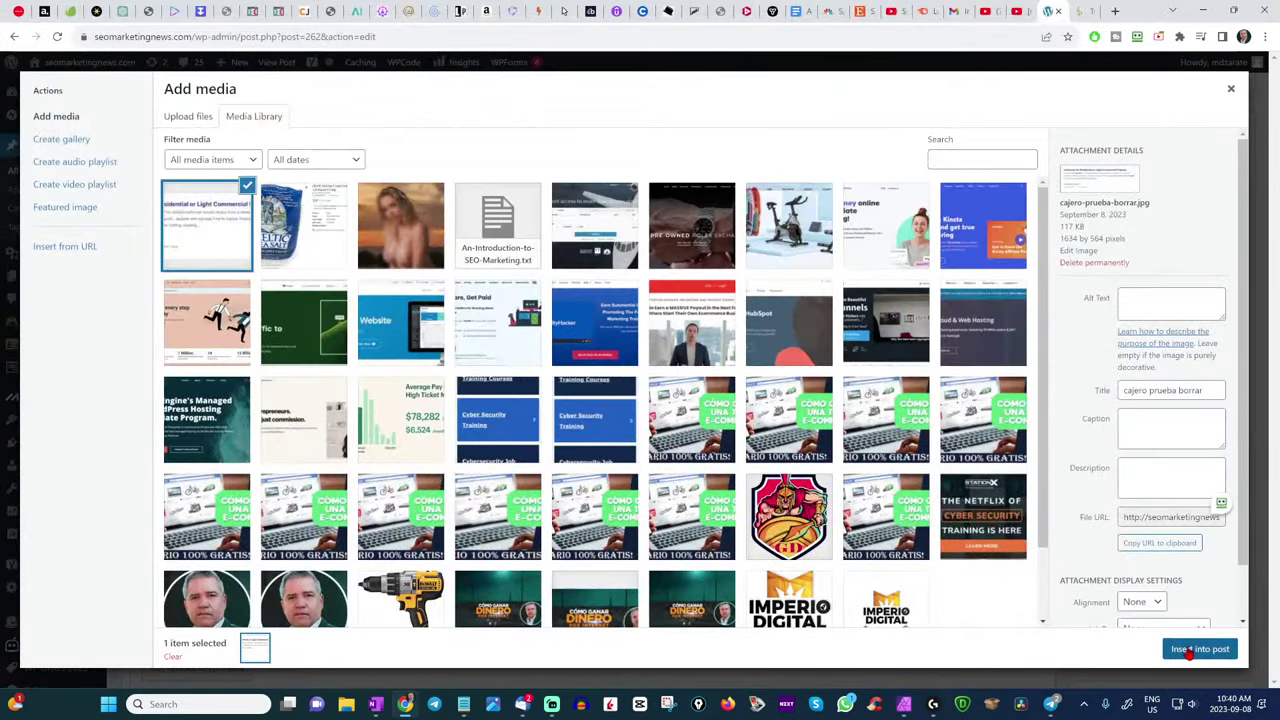
{"action": "left_click", "coordinate": [1198, 649]}
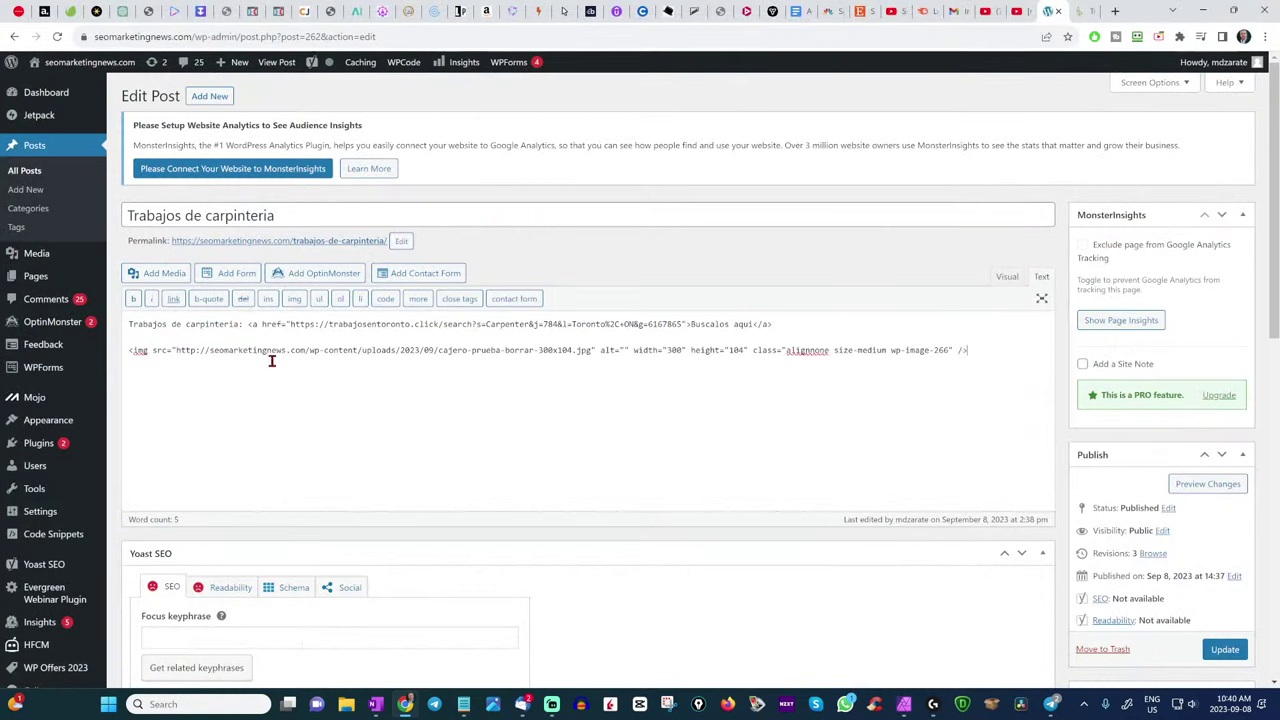
{"action": "left_click", "coordinate": [1225, 655]}
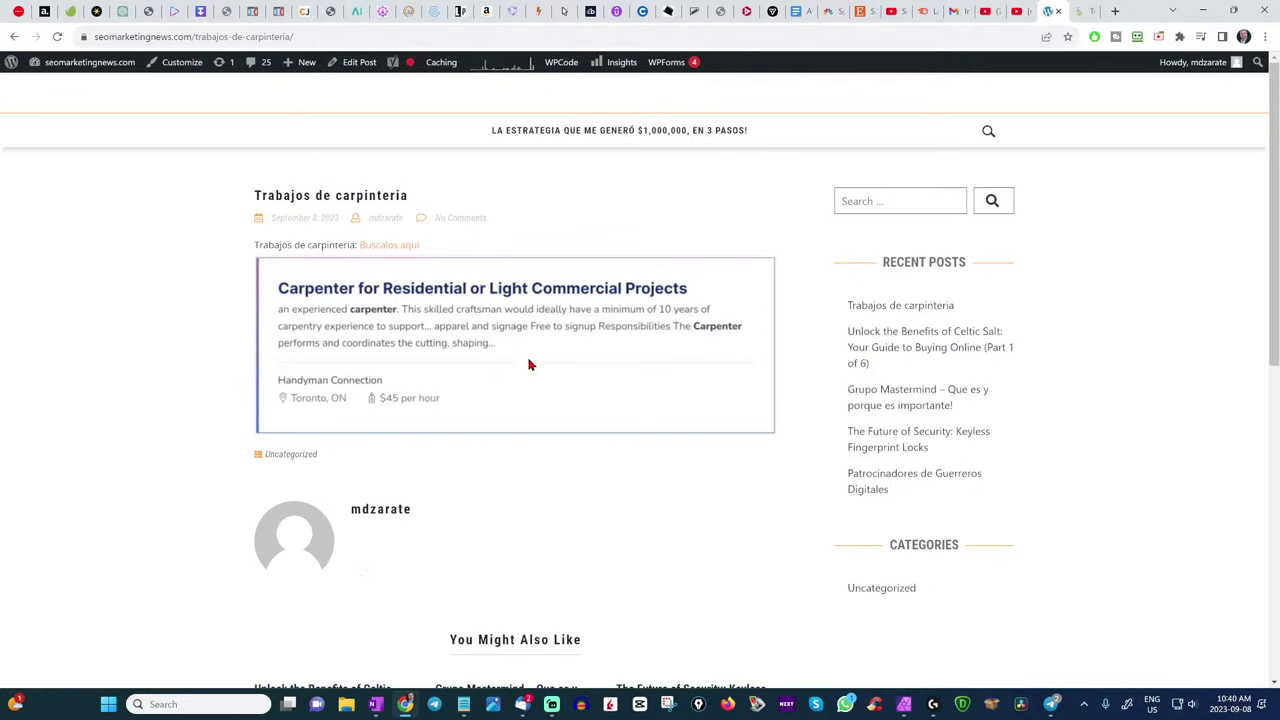
- Open the "Carpenter for Residential or Light Commercial Projects" listing from the Trabajos en Toronto results and copy its careerjet.ca URL
{"action": "left_click", "coordinate": [1082, 12]}
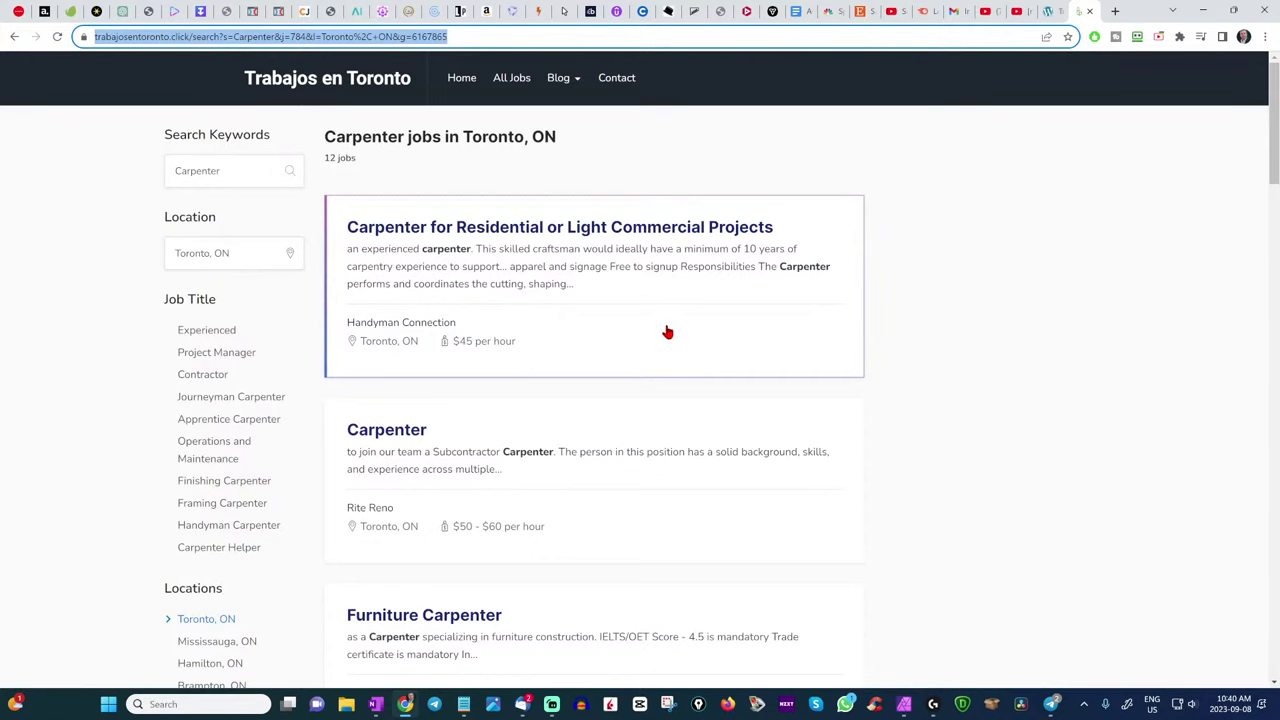
{"action": "left_click", "coordinate": [632, 230]}
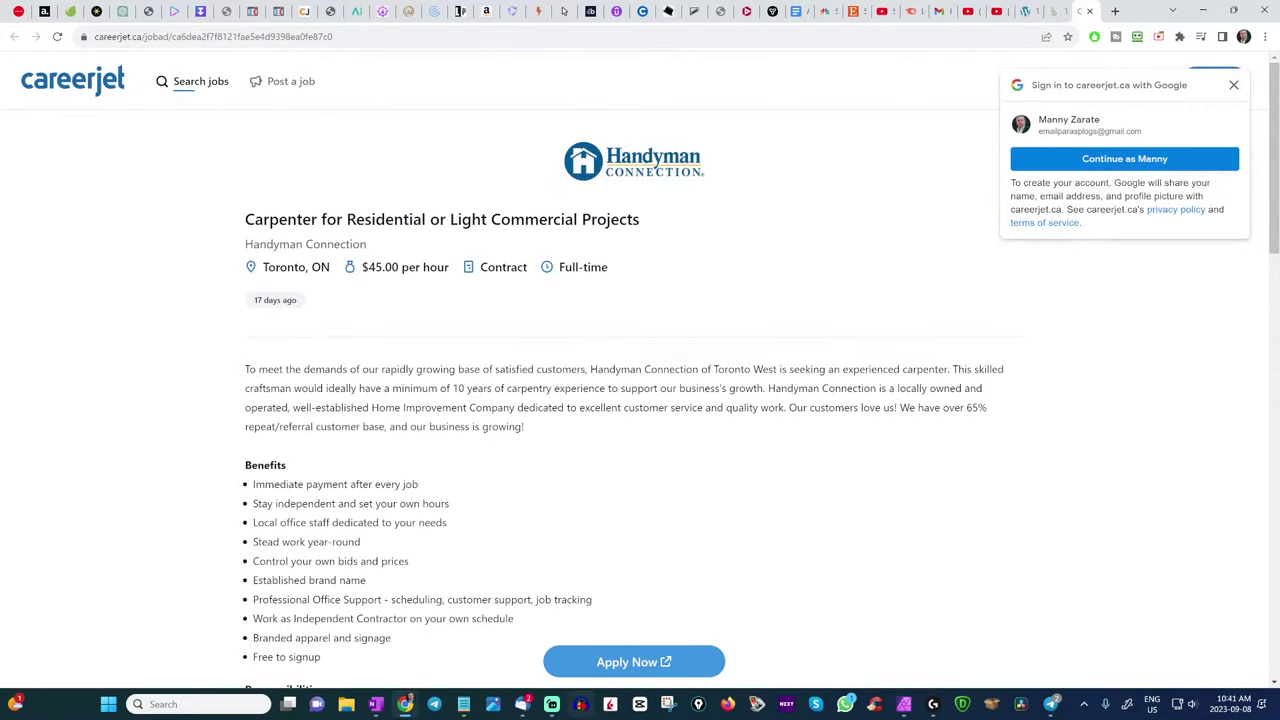
{"action": "left_click", "coordinate": [1234, 85]}
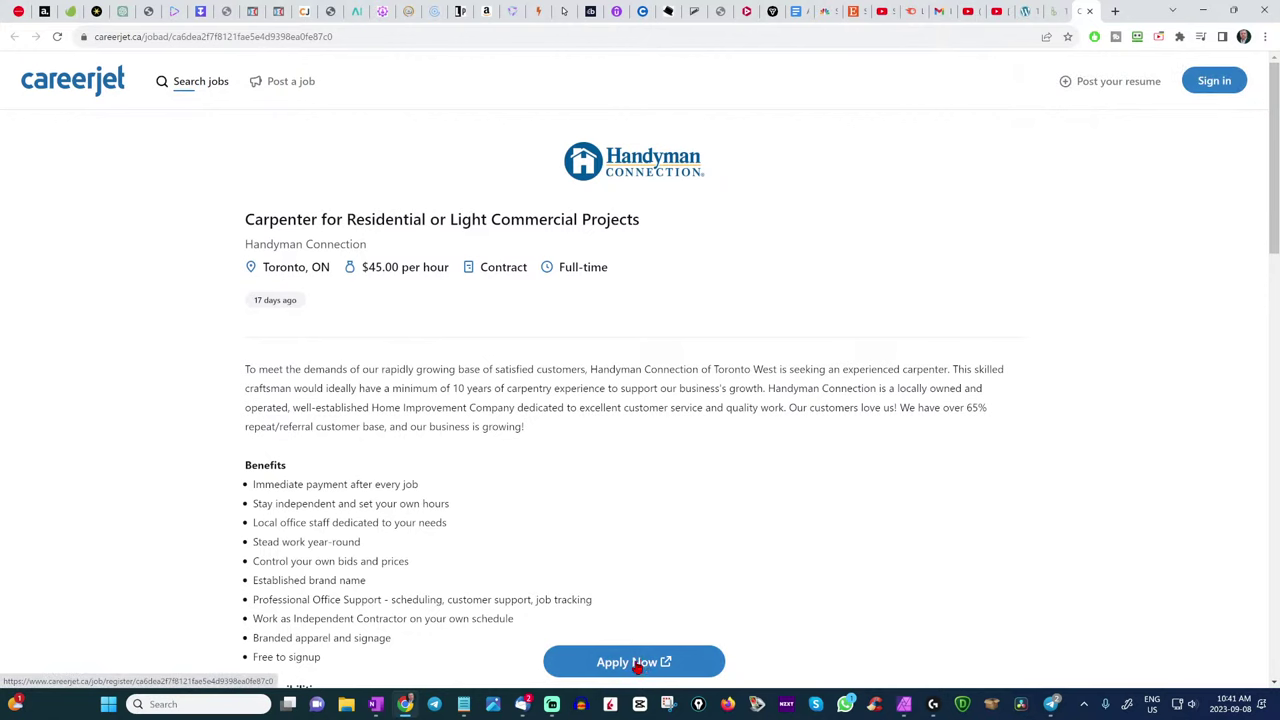
{"action": "left_click", "coordinate": [246, 40]}
{"action": "key", "text": "ctrl+c"}
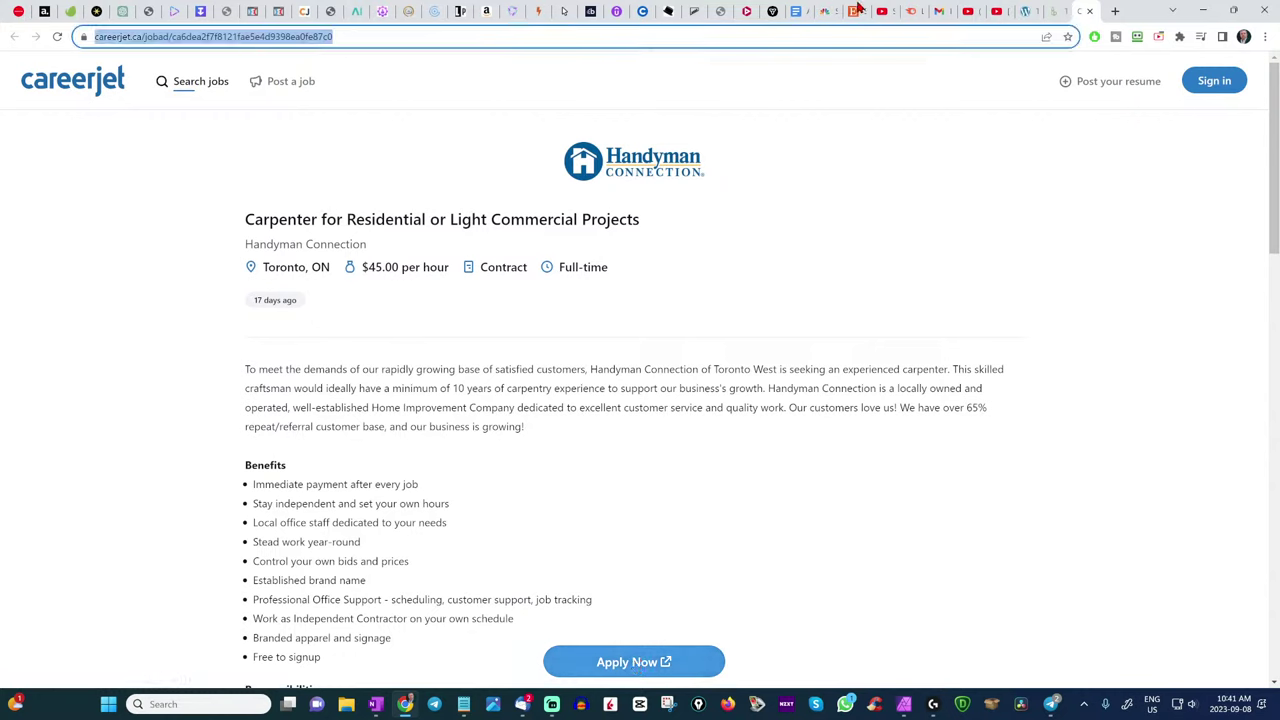
- Open the "Trabajos de carpinteria" post for editing in the visual editor and select the job listing image
{"action": "left_click", "coordinate": [1059, 14]}
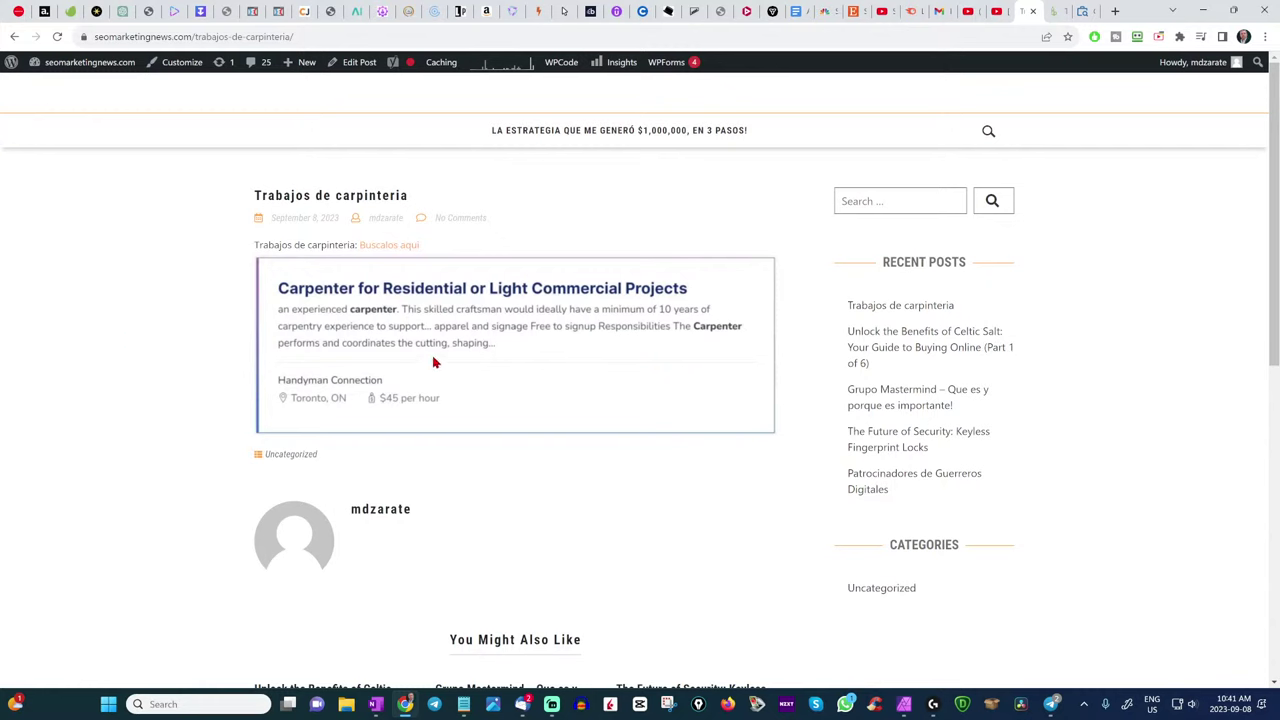
{"action": "left_click", "coordinate": [357, 62]}
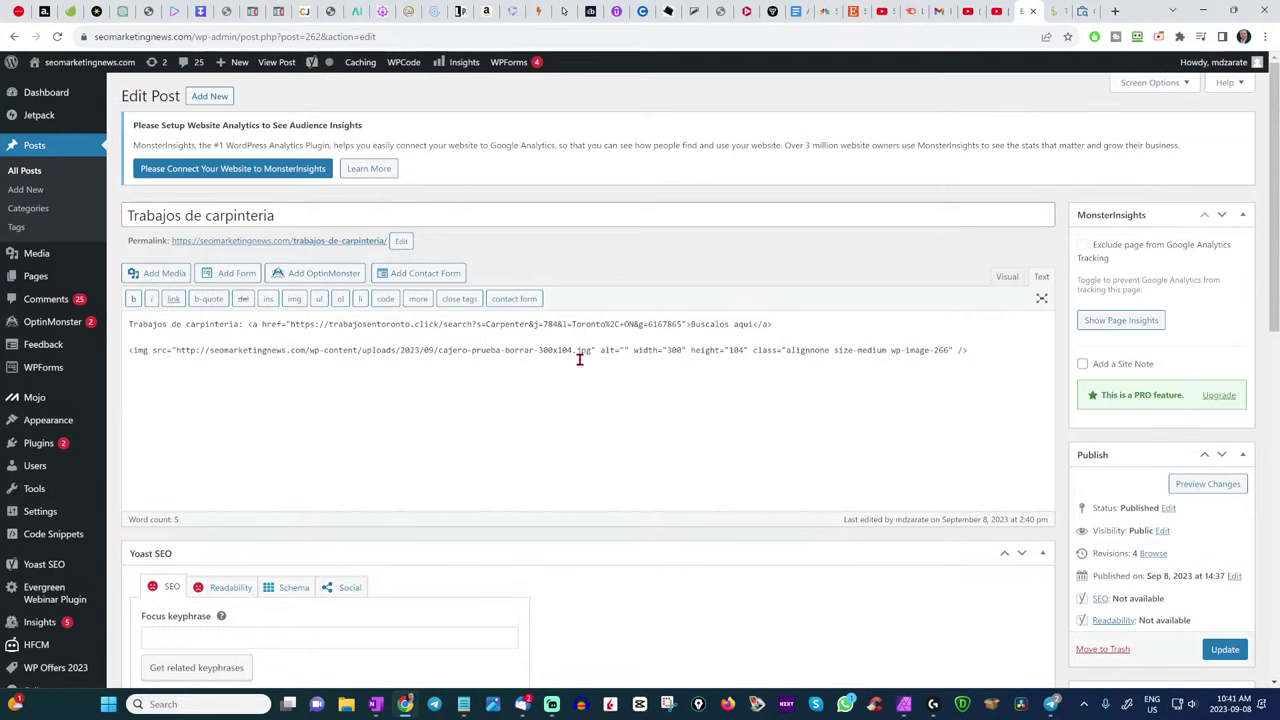
{"action": "left_click", "coordinate": [1007, 277]}
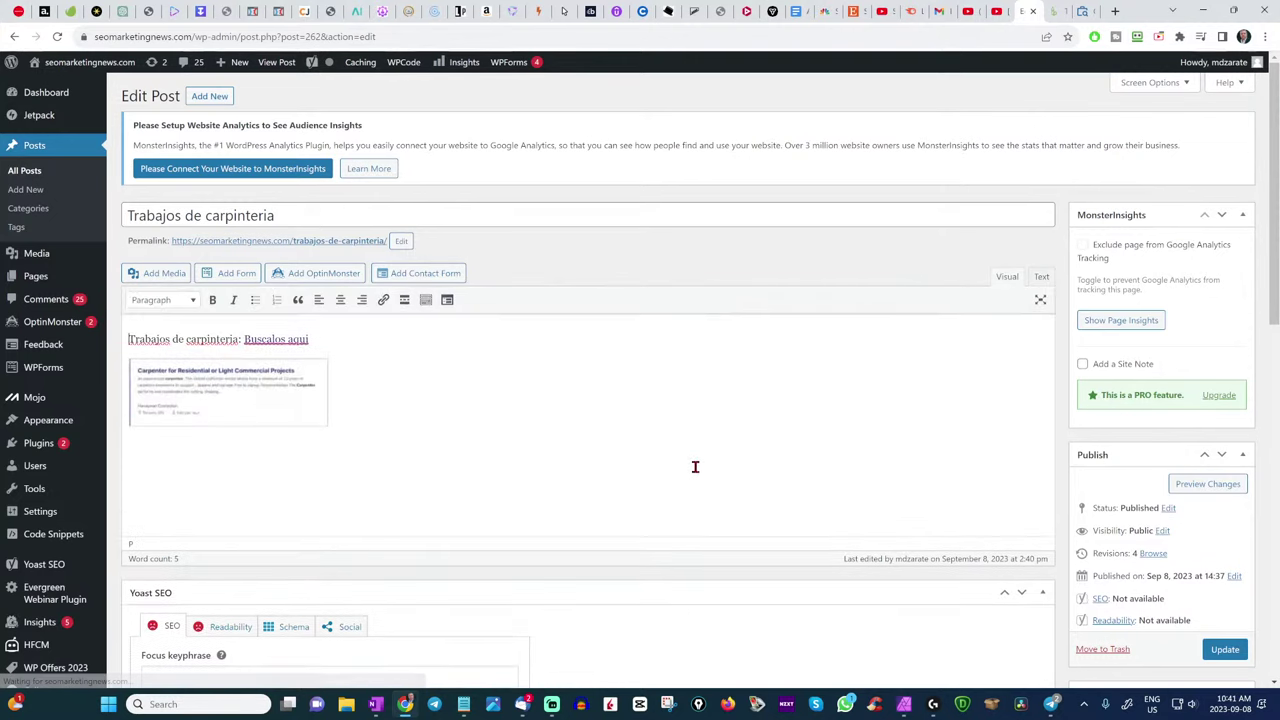
{"action": "left_click", "coordinate": [238, 390]}
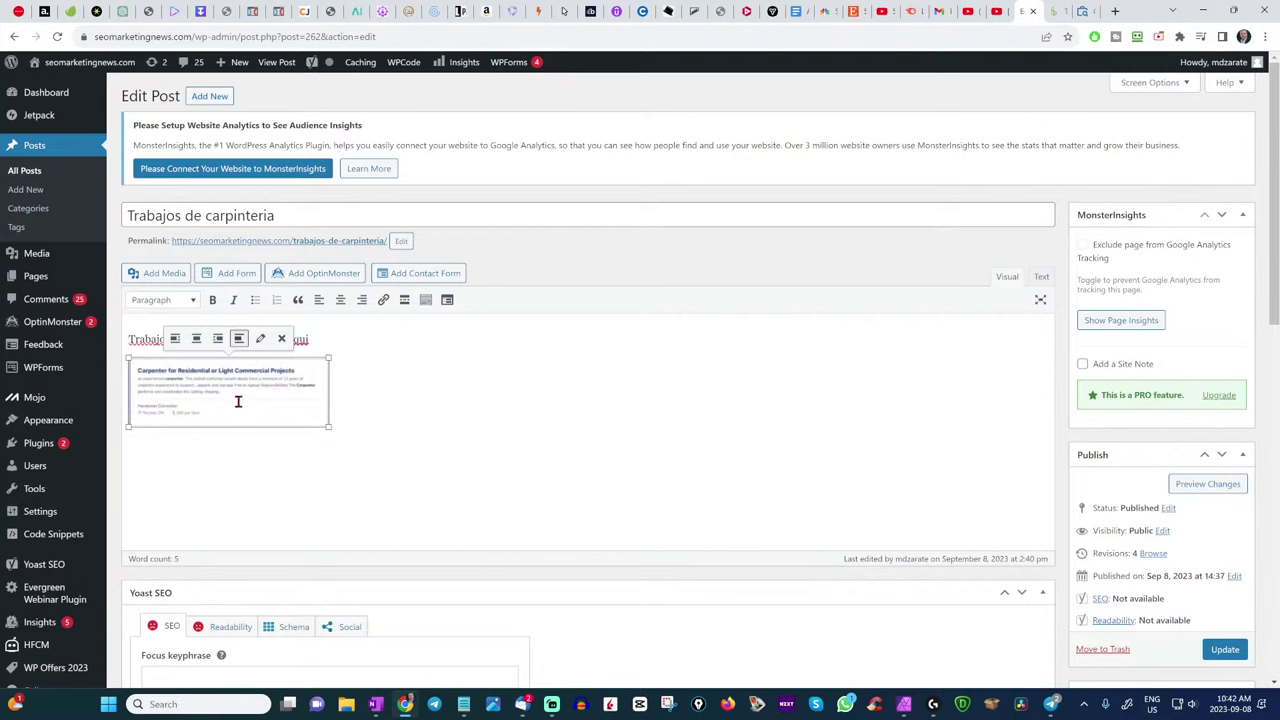
{"action": "left_click", "coordinate": [1080, 11]}
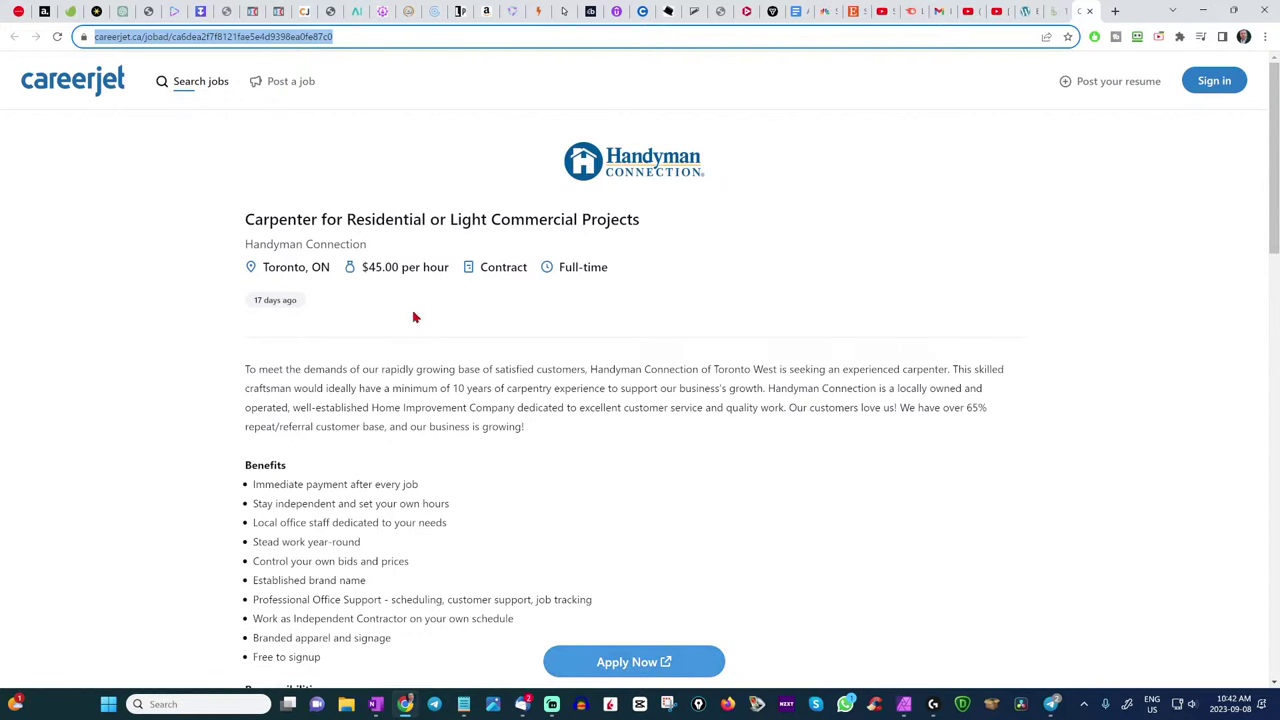
{"action": "left_click", "coordinate": [1024, 11]}
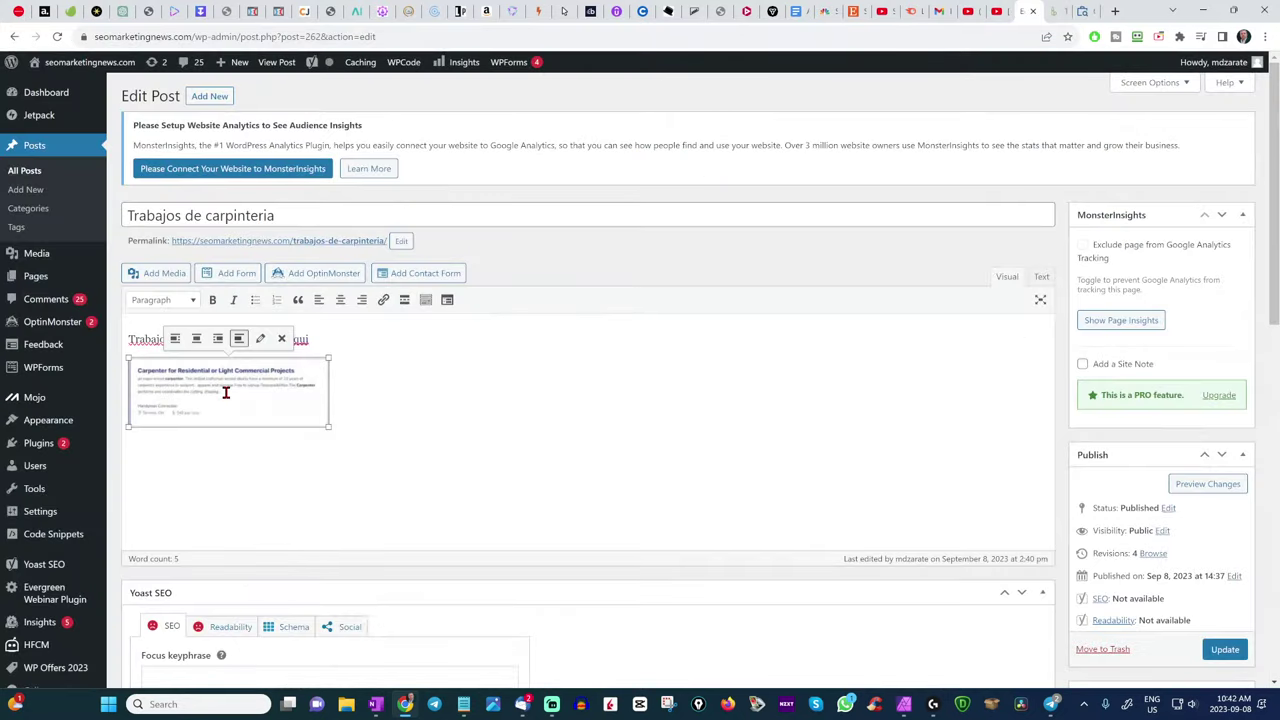
- Try to link the listing image by pasting the copied careerjet.ca URL into its Link Rel attribute and applying the image details
{"action": "left_click", "coordinate": [261, 340]}
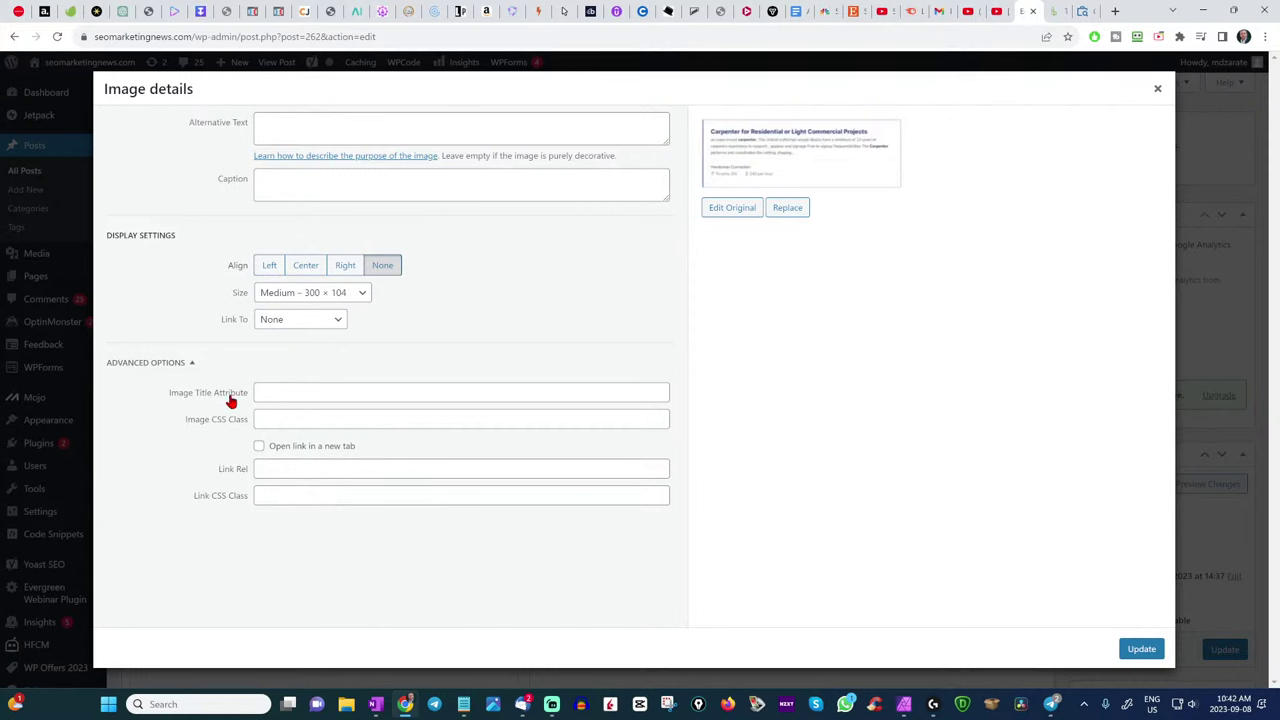
{"action": "left_click", "coordinate": [279, 468]}
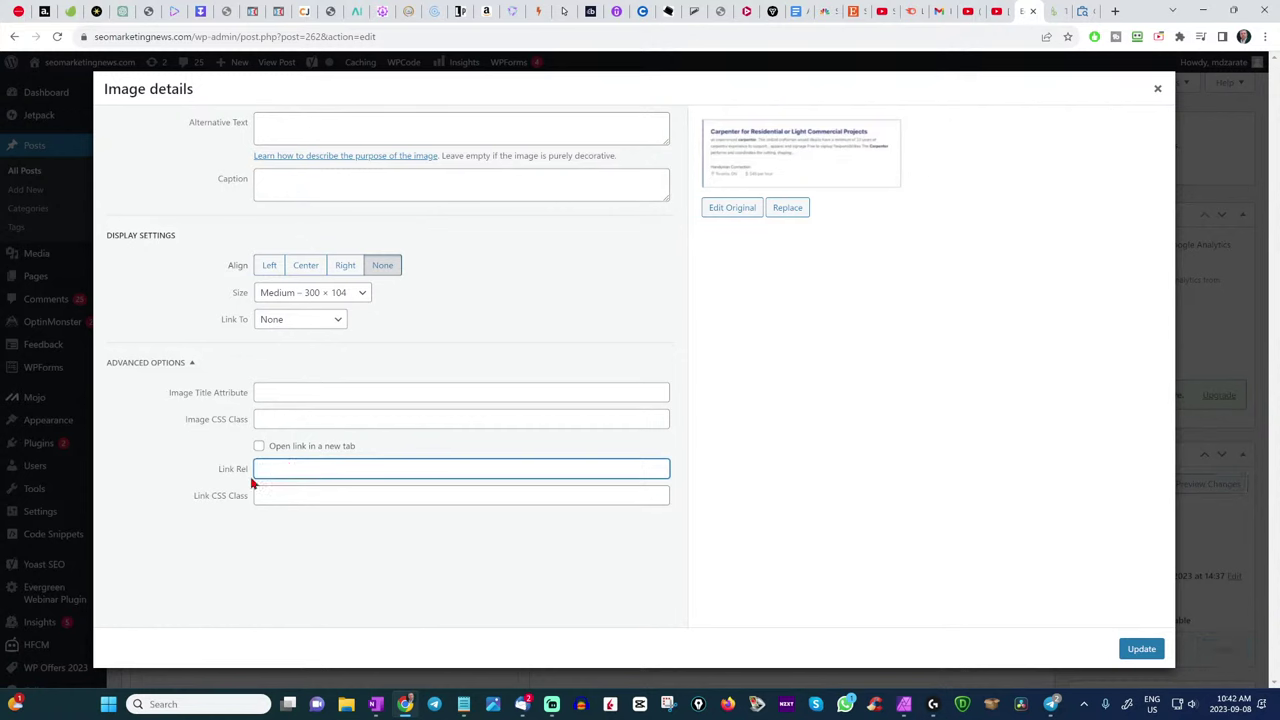
{"action": "key", "text": "ctrl+v"}
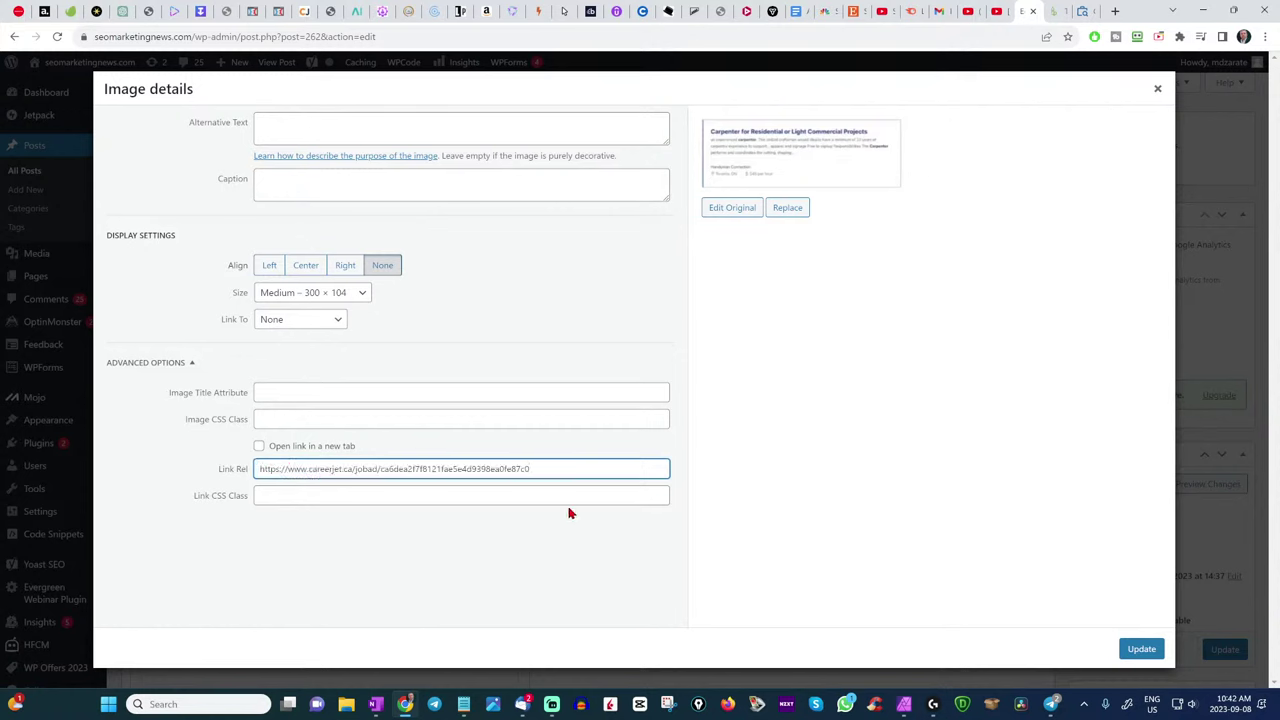
{"action": "left_click", "coordinate": [1150, 649]}
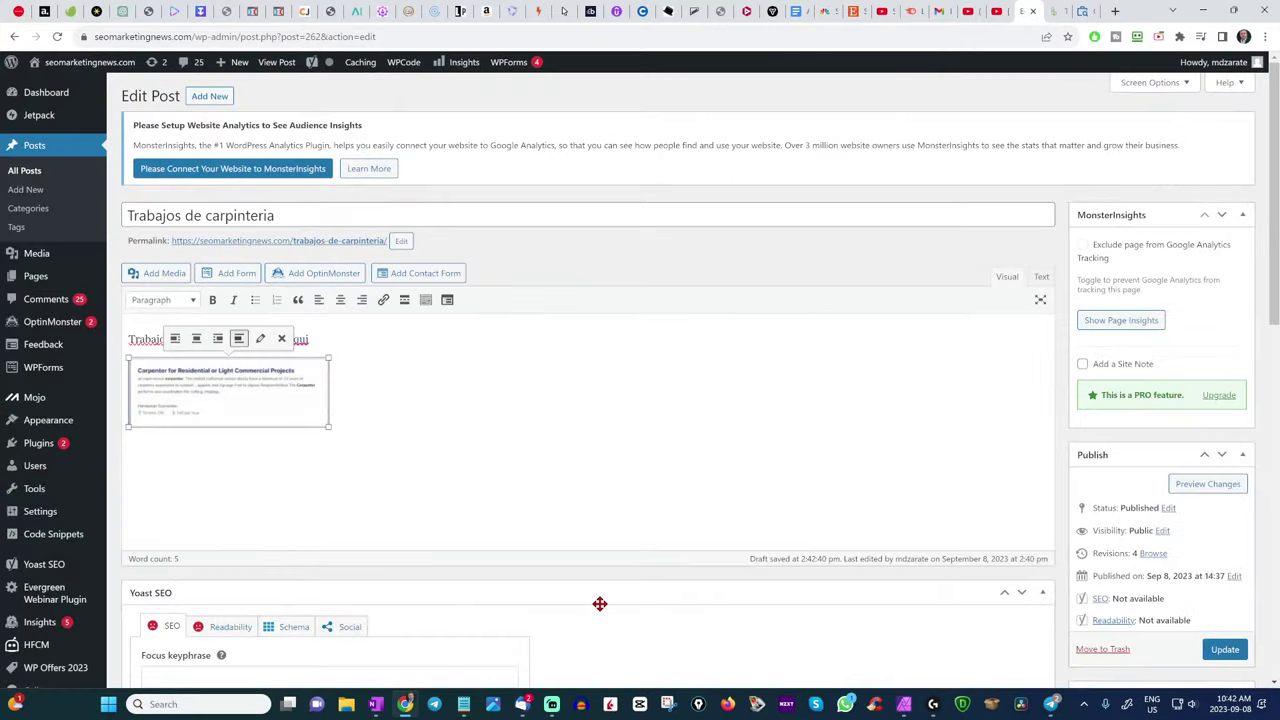
- Update the post after viewing its HTML, and check the listing image on the live page before returning to the editor
{"action": "left_click", "coordinate": [1039, 279]}
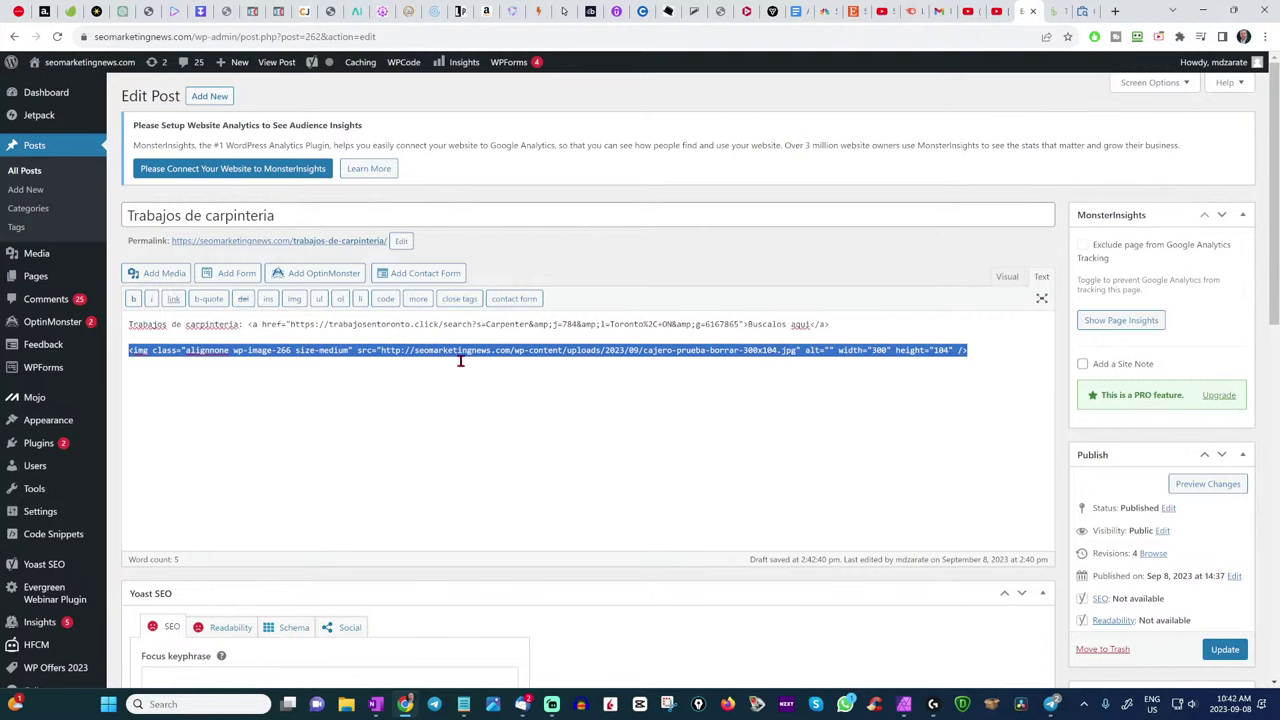
{"action": "left_click", "coordinate": [1224, 649]}
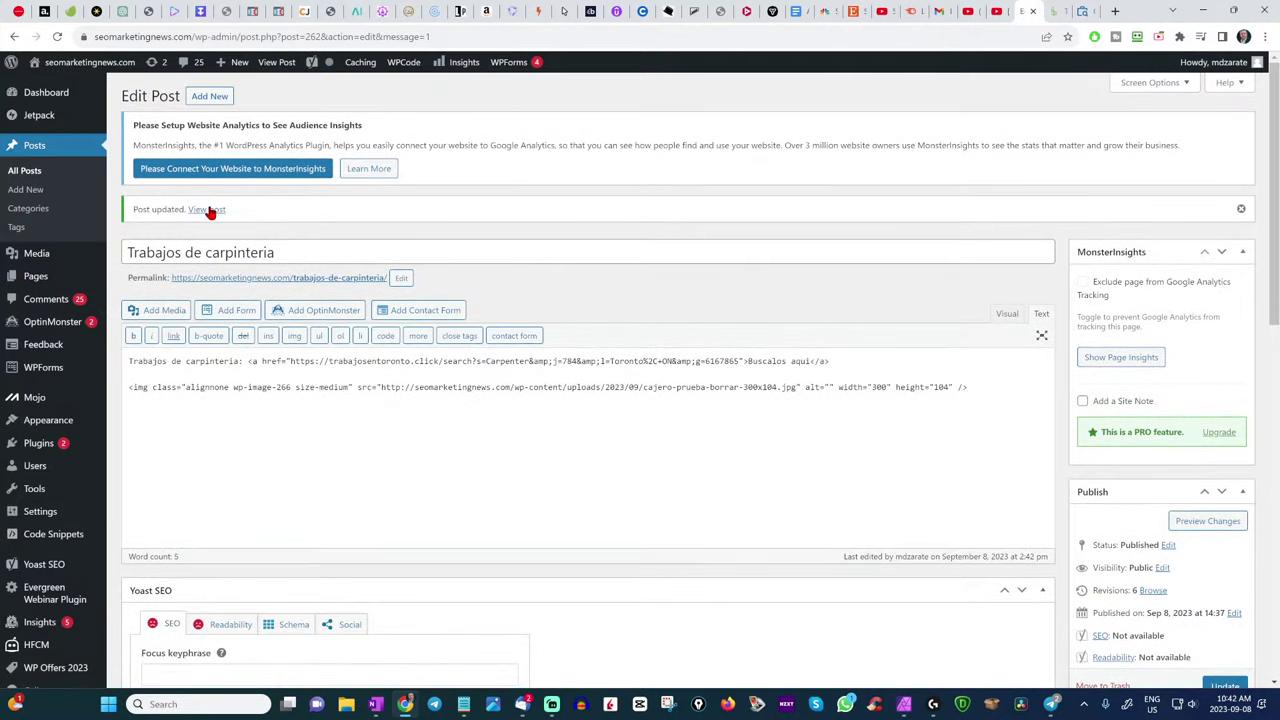
{"action": "left_click", "coordinate": [209, 209]}
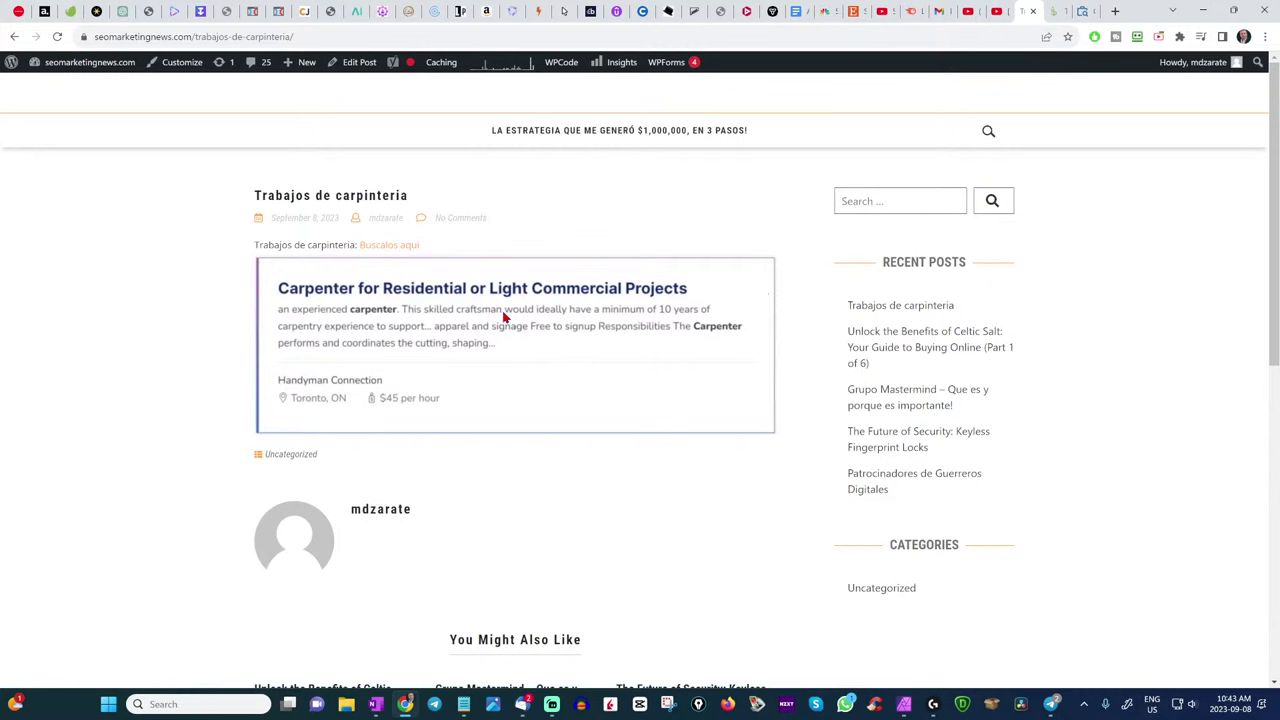
{"action": "mouse_move", "coordinate": [1083, 11]}
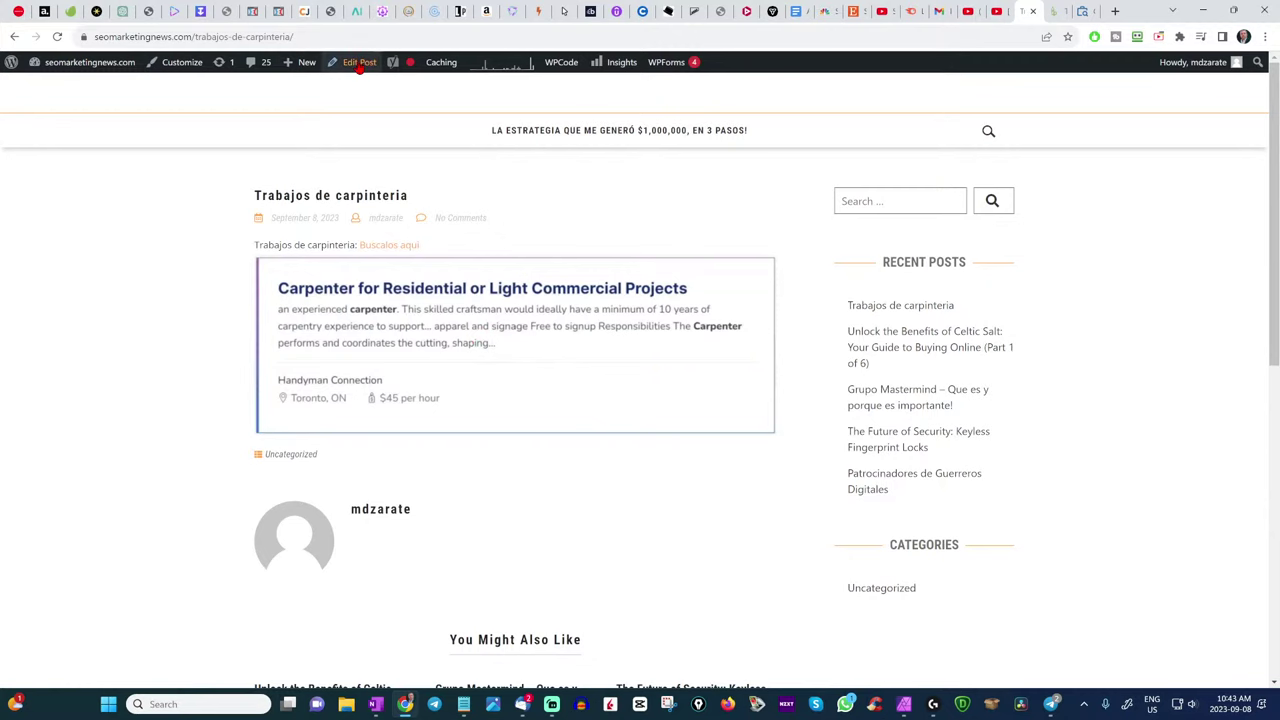
{"action": "left_click", "coordinate": [359, 62]}
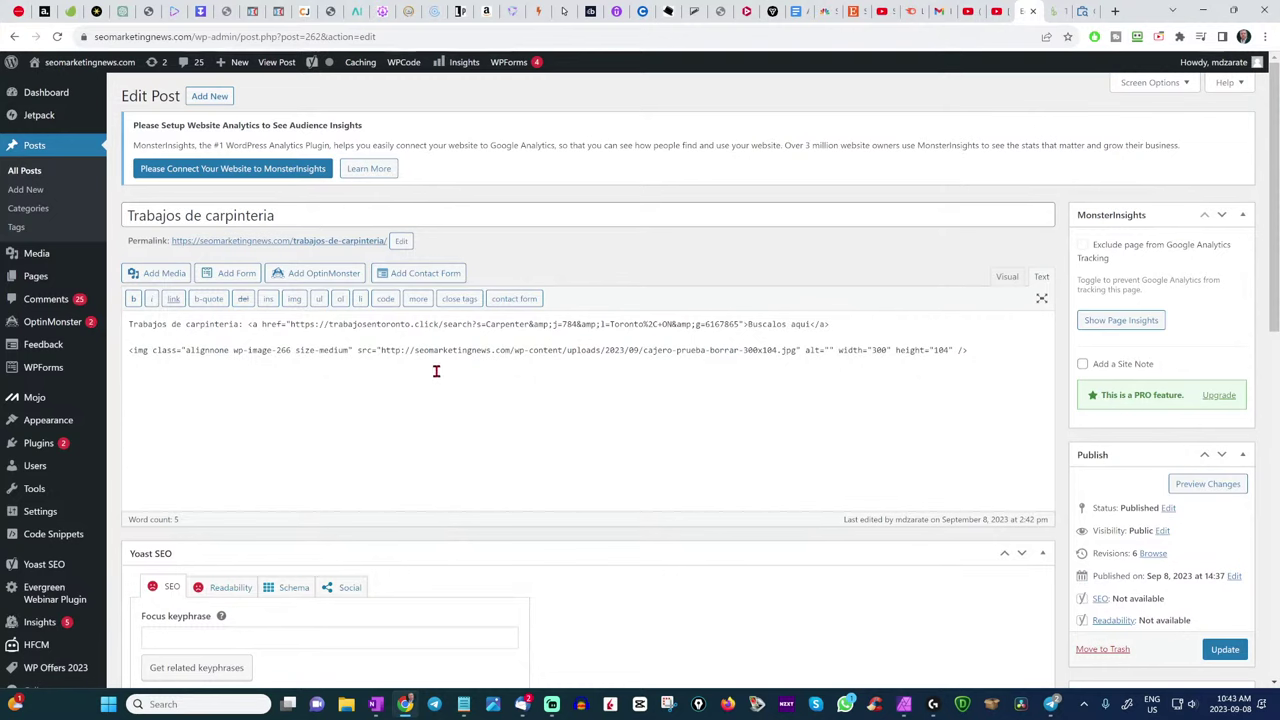
- Search Google for "how to make an image clickable html" and examine the Testbook code example of an image used as a link
{"action": "left_click", "coordinate": [1117, 12]}
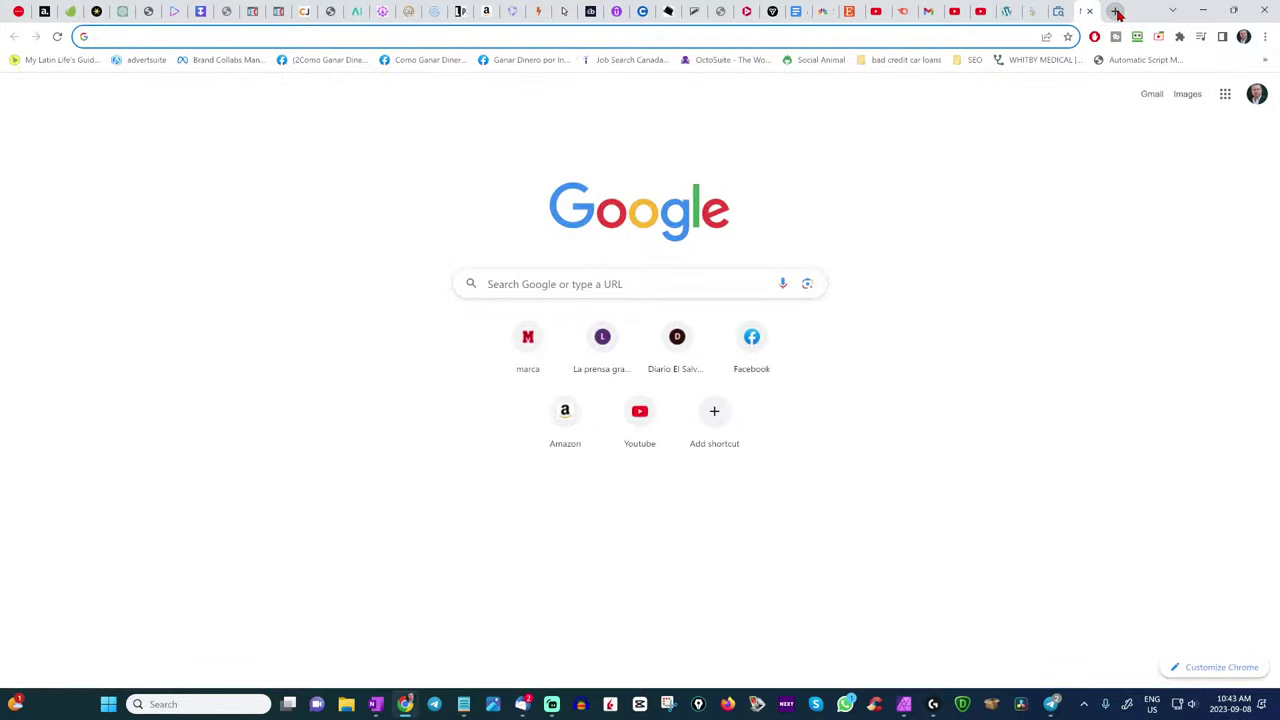
{"action": "type", "text": "how t"}
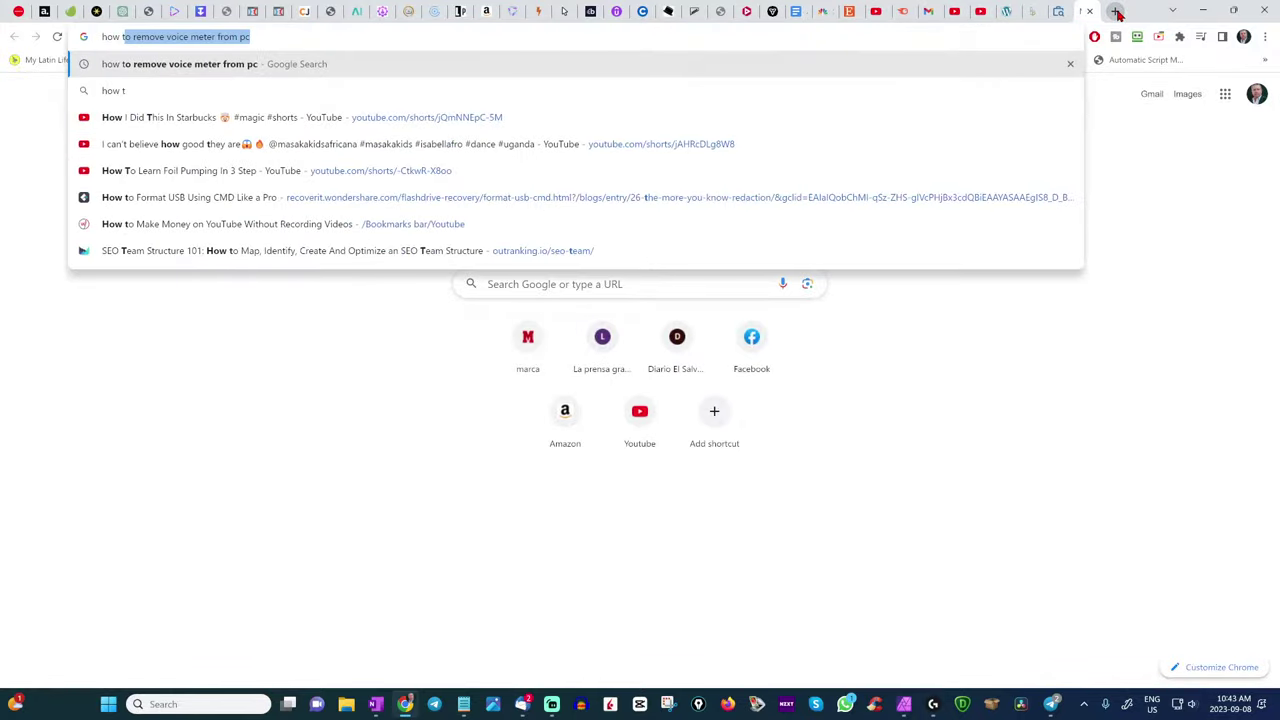
{"action": "type", "text": "o"}
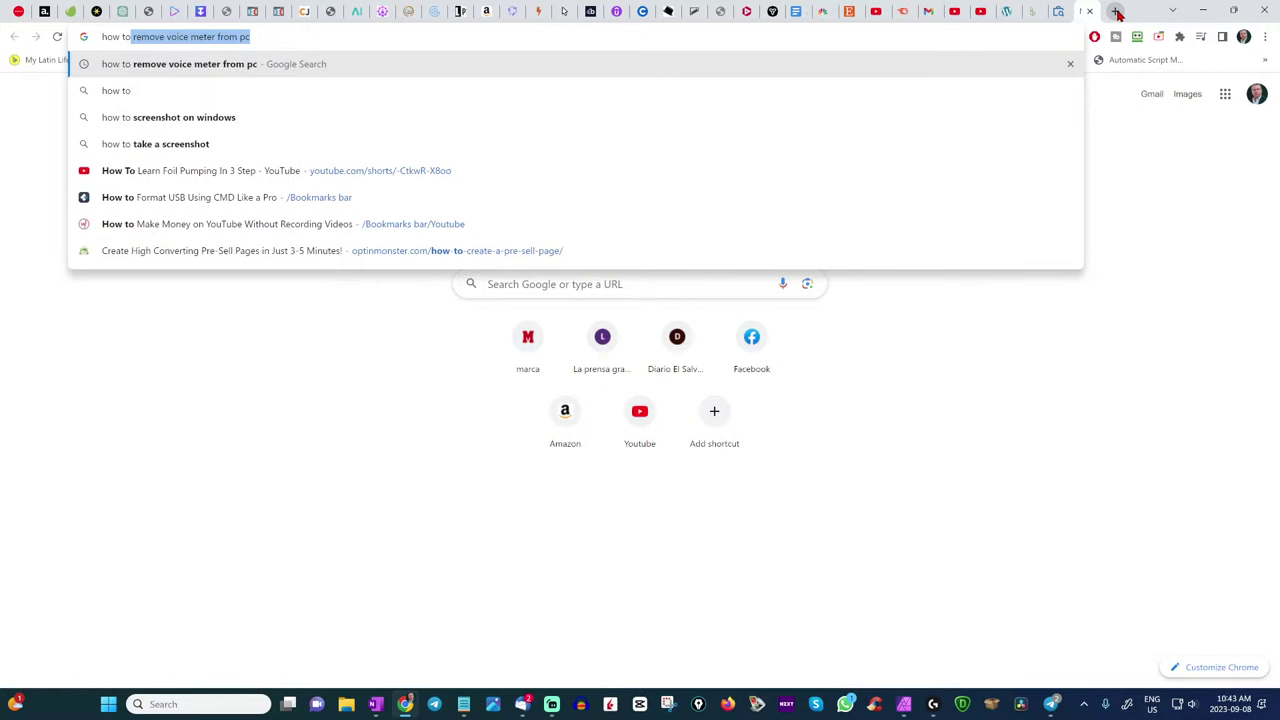
{"action": "type", "text": " make an i;ma"}
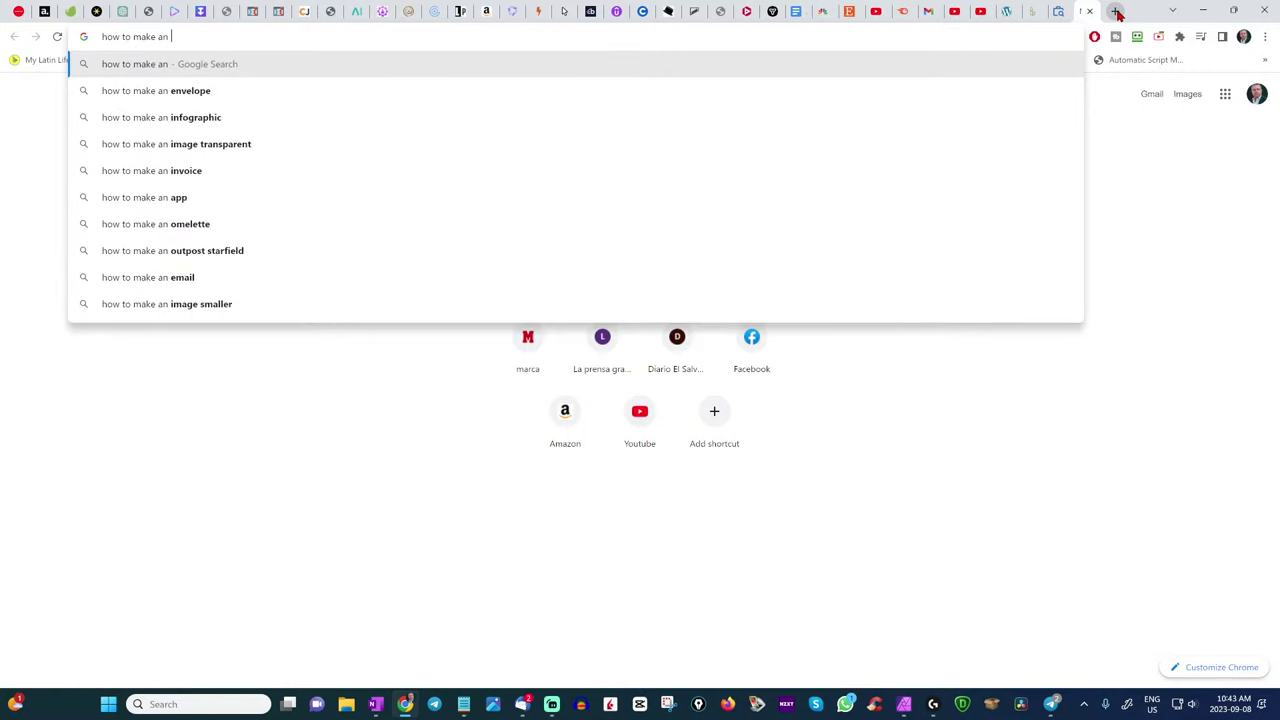
{"action": "key", "text": "BackSpace"}
{"action": "key", "text": "BackSpace"}
{"action": "key", "text": "BackSpace"}
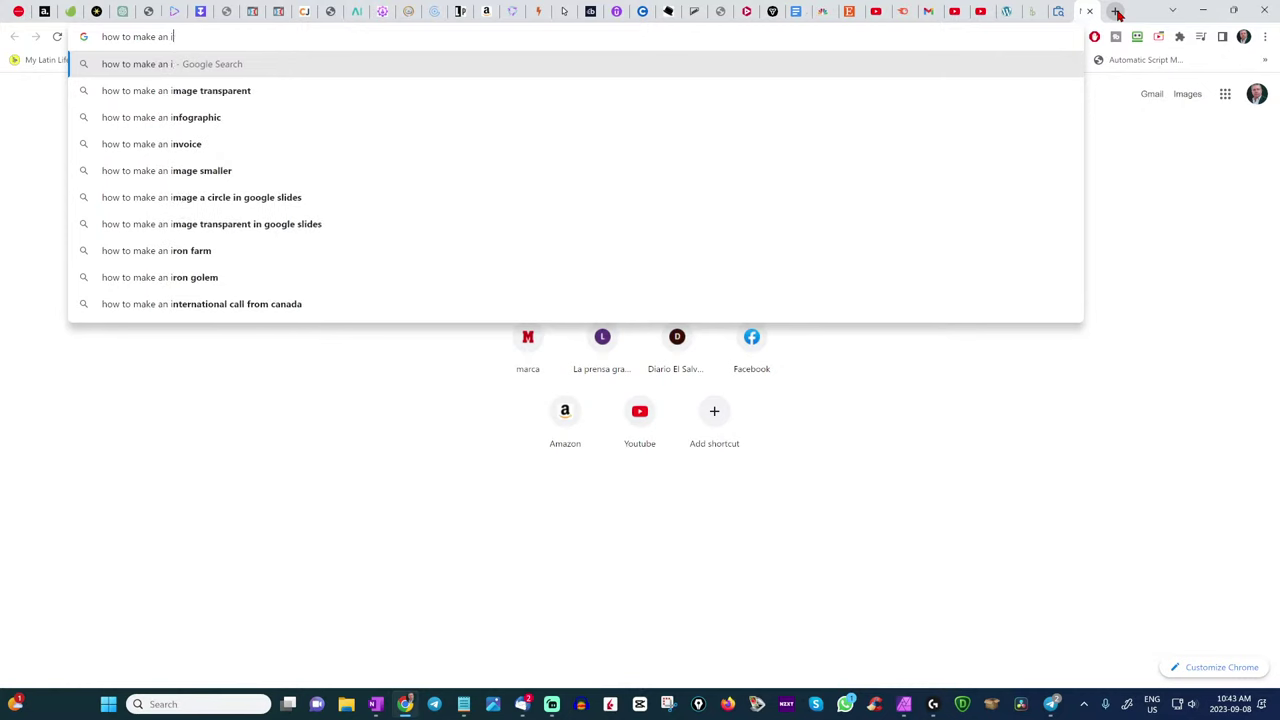
{"action": "type", "text": "mage clic"}
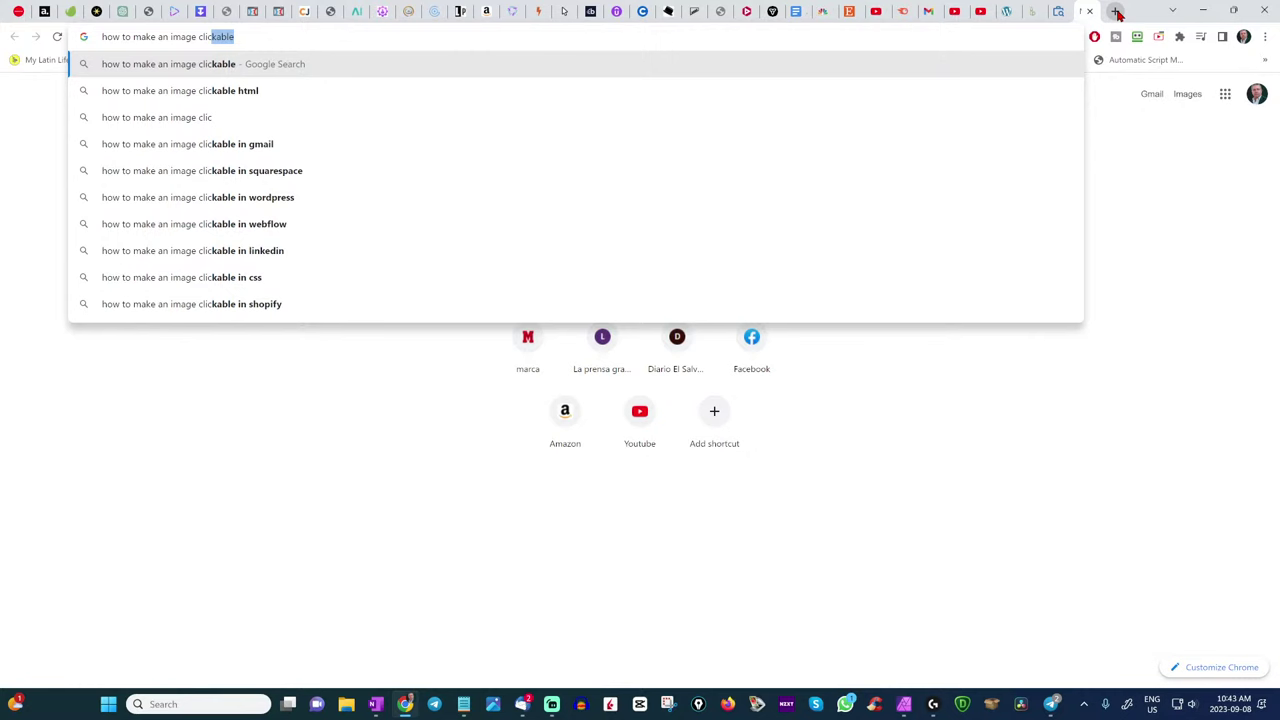
{"action": "left_click", "coordinate": [225, 91]}
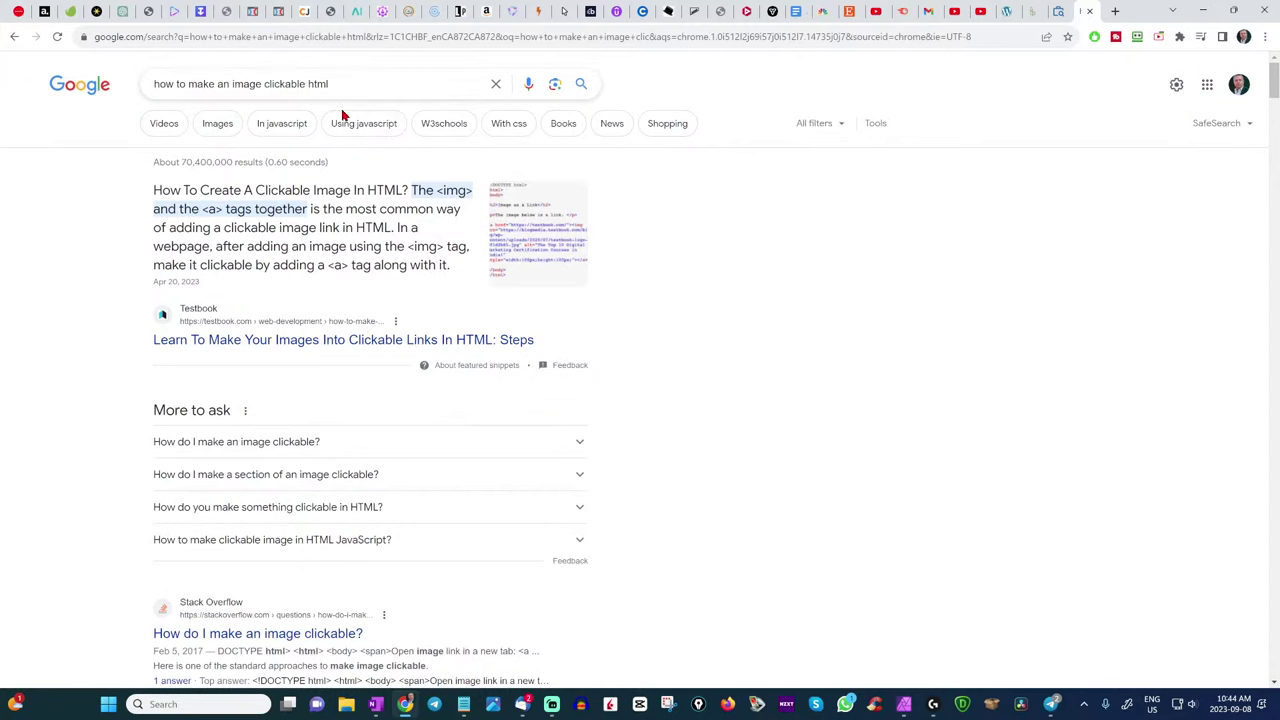
{"action": "left_click", "coordinate": [525, 237]}
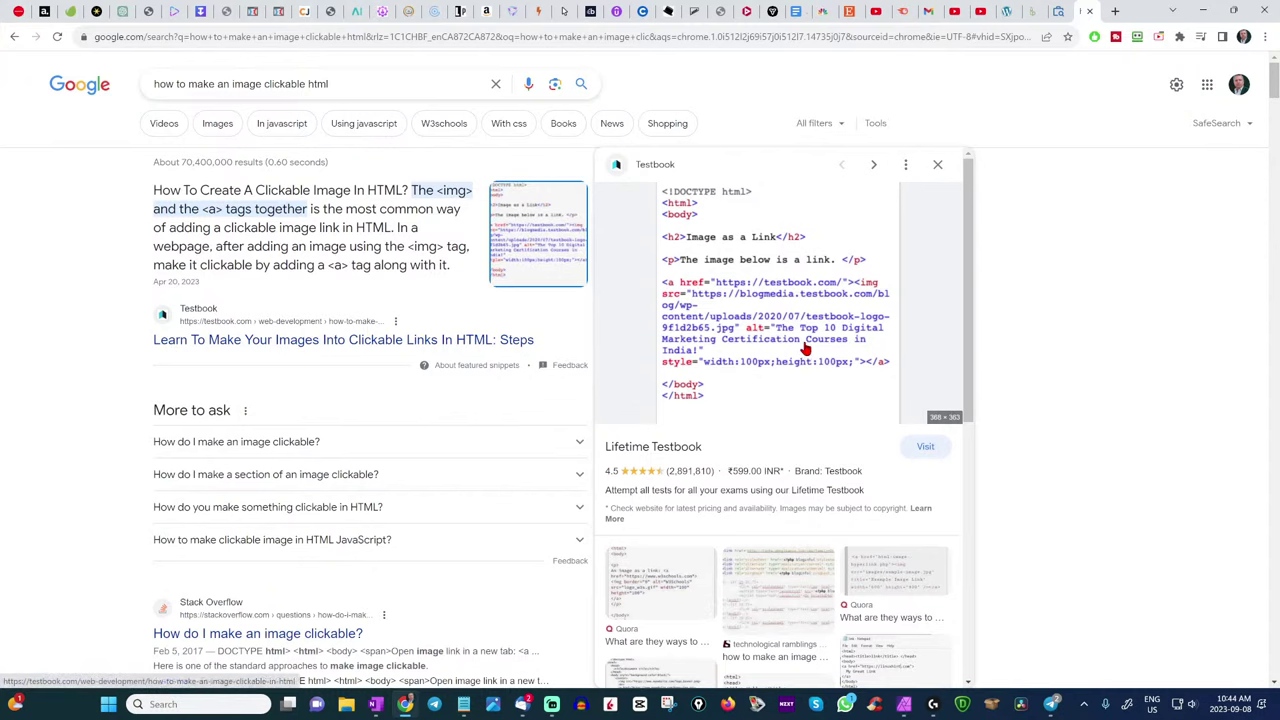
- Switch the carpentry post back to the visual editor and return to the Careerjet page of the listing
{"action": "left_click", "coordinate": [1000, 11]}
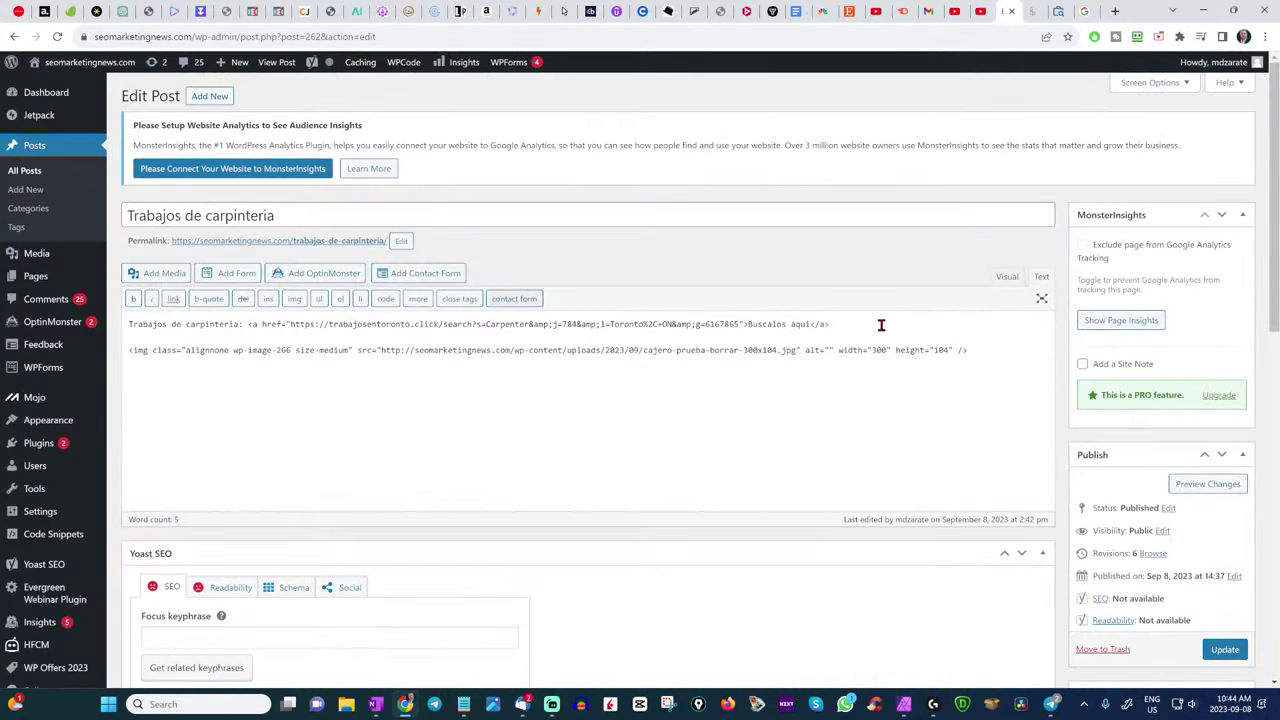
{"action": "left_click", "coordinate": [1006, 276]}
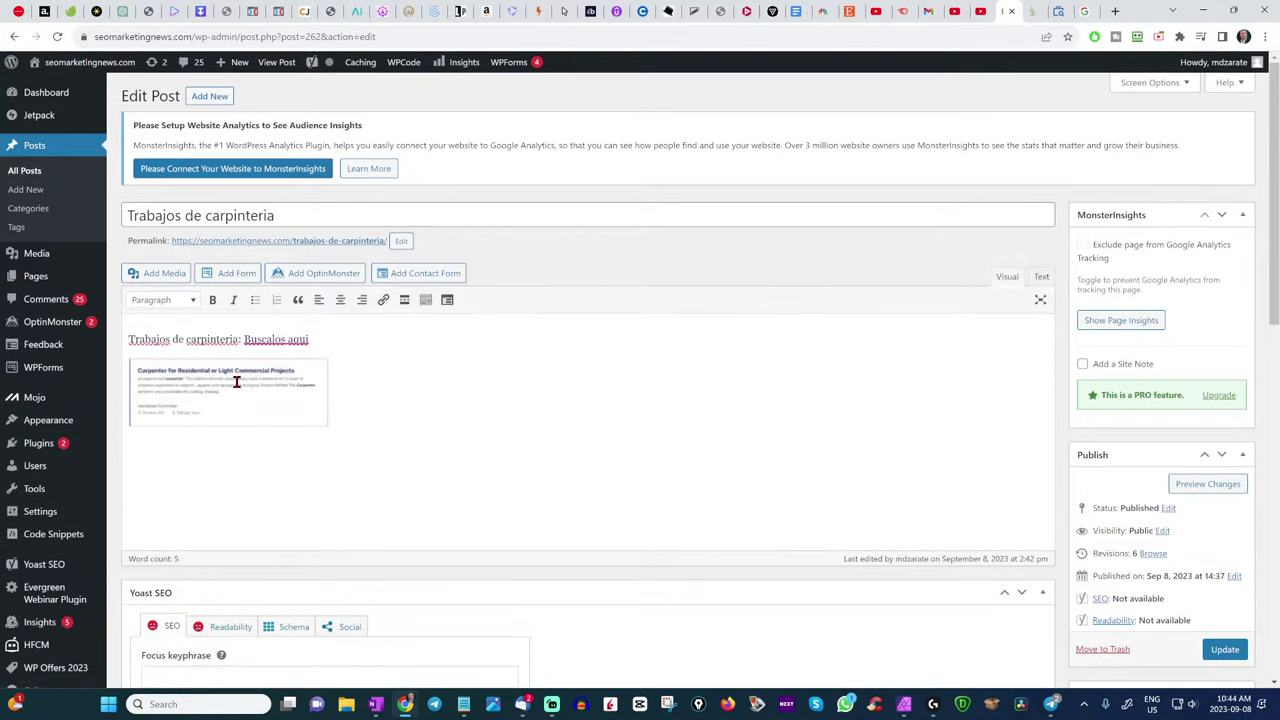
{"action": "left_click", "coordinate": [1031, 11]}
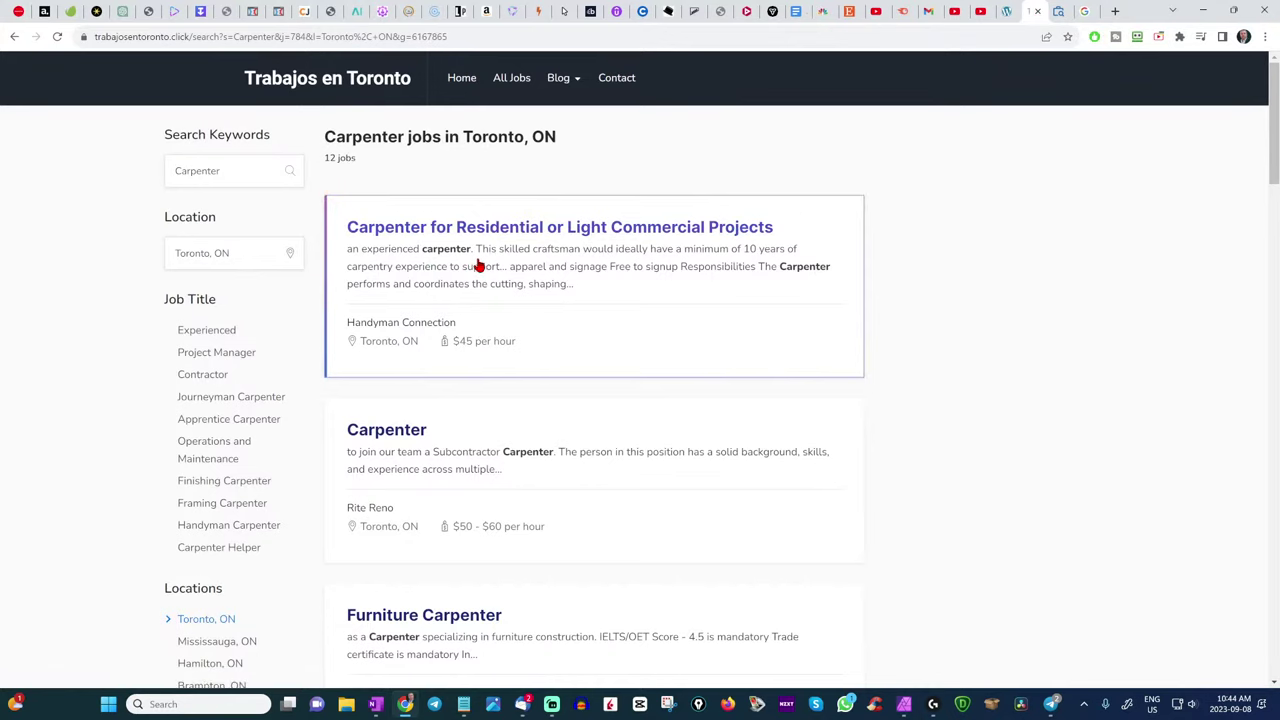
{"action": "left_click", "coordinate": [1057, 11]}
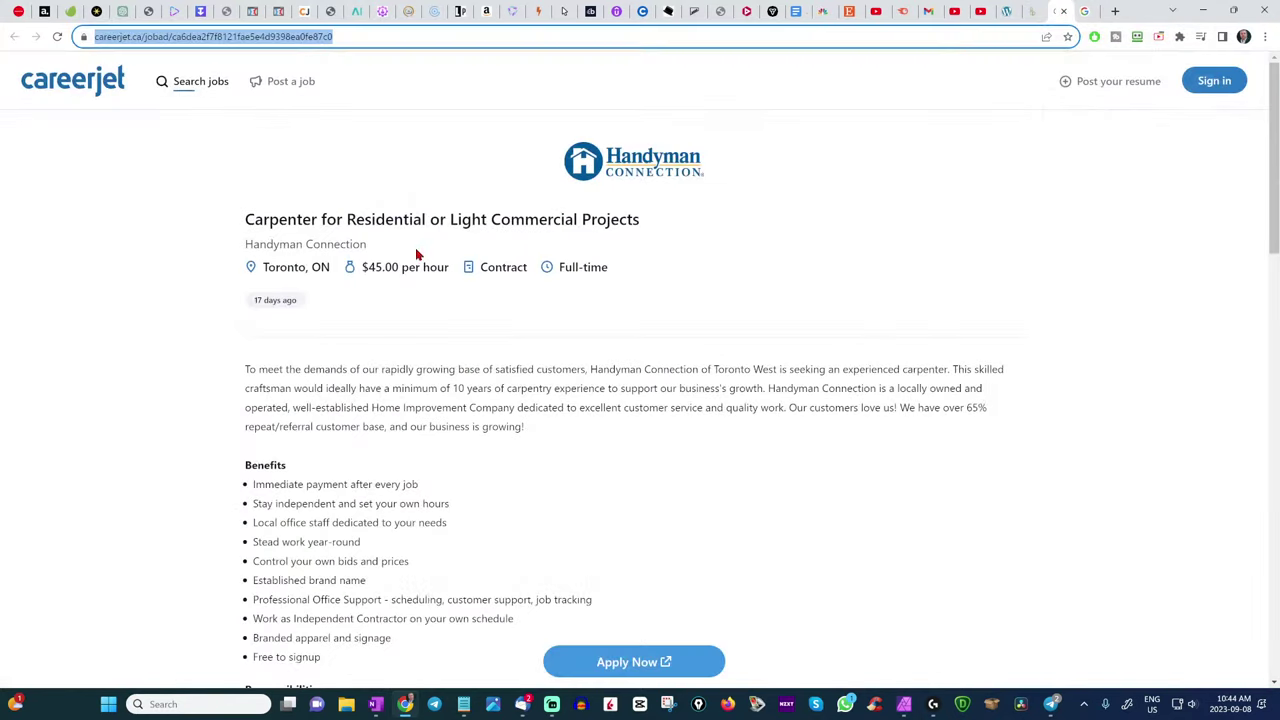